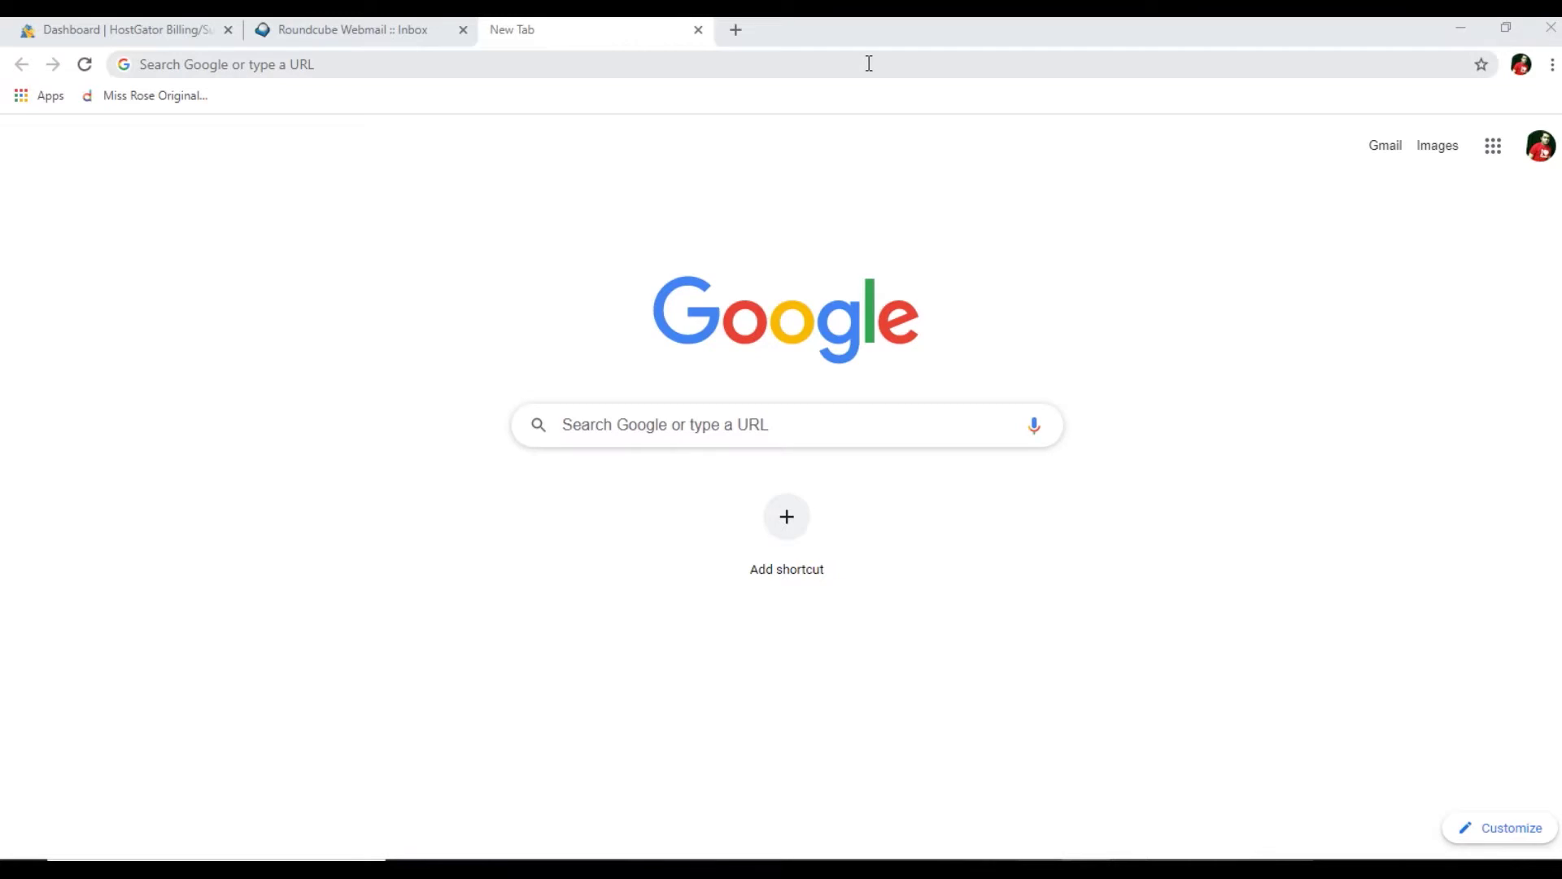
- Load bigcommerce.com and open the Essentials store signup form via Get Started
left_click(841, 64)
type("b")
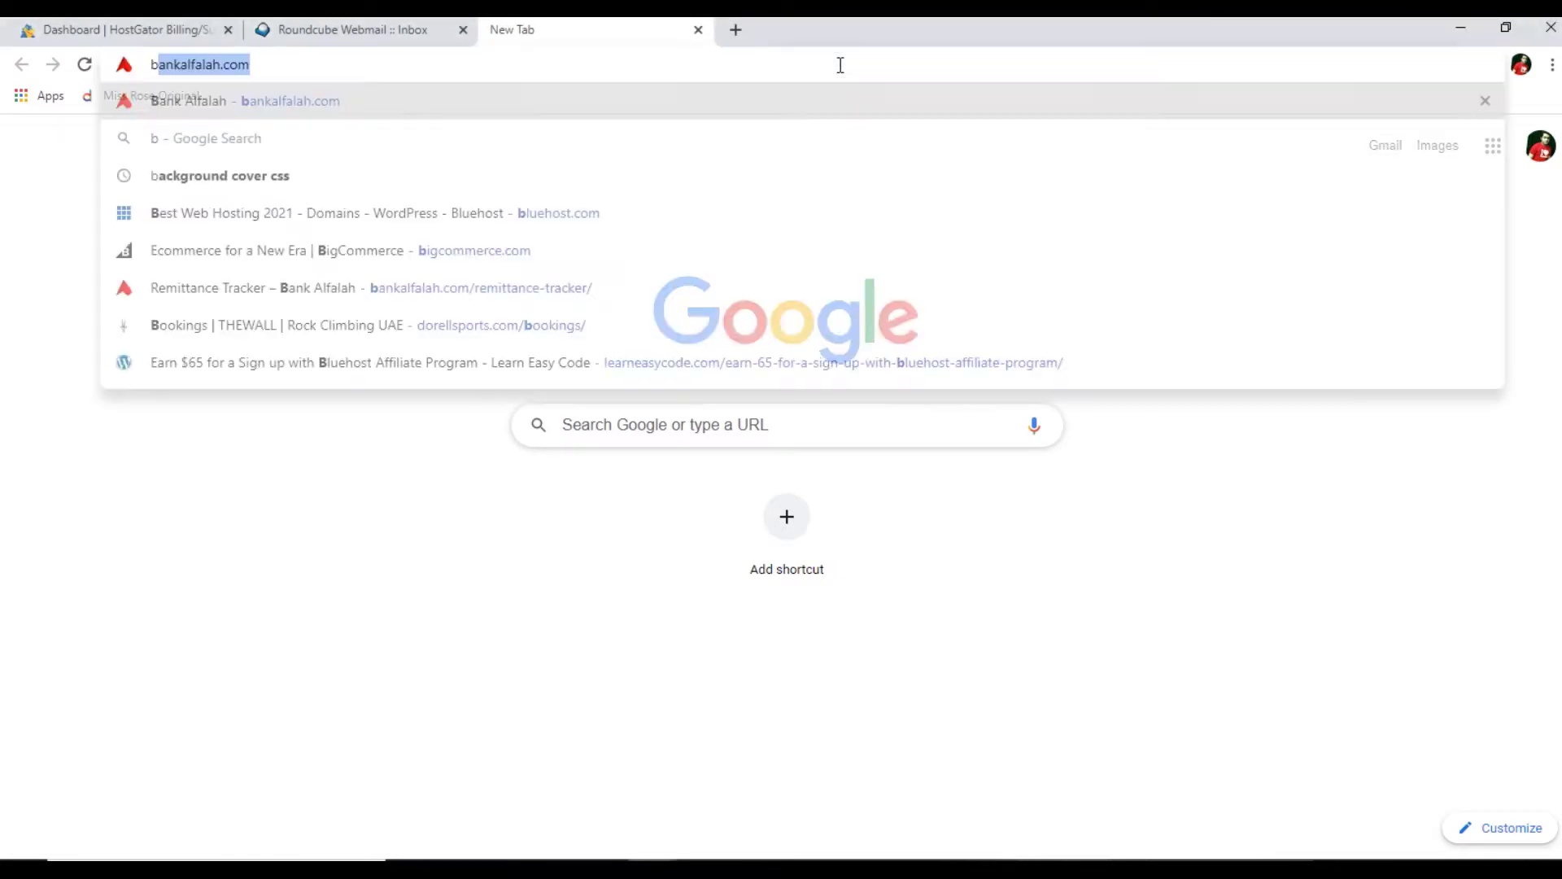
type("igcomm")
key("Return")
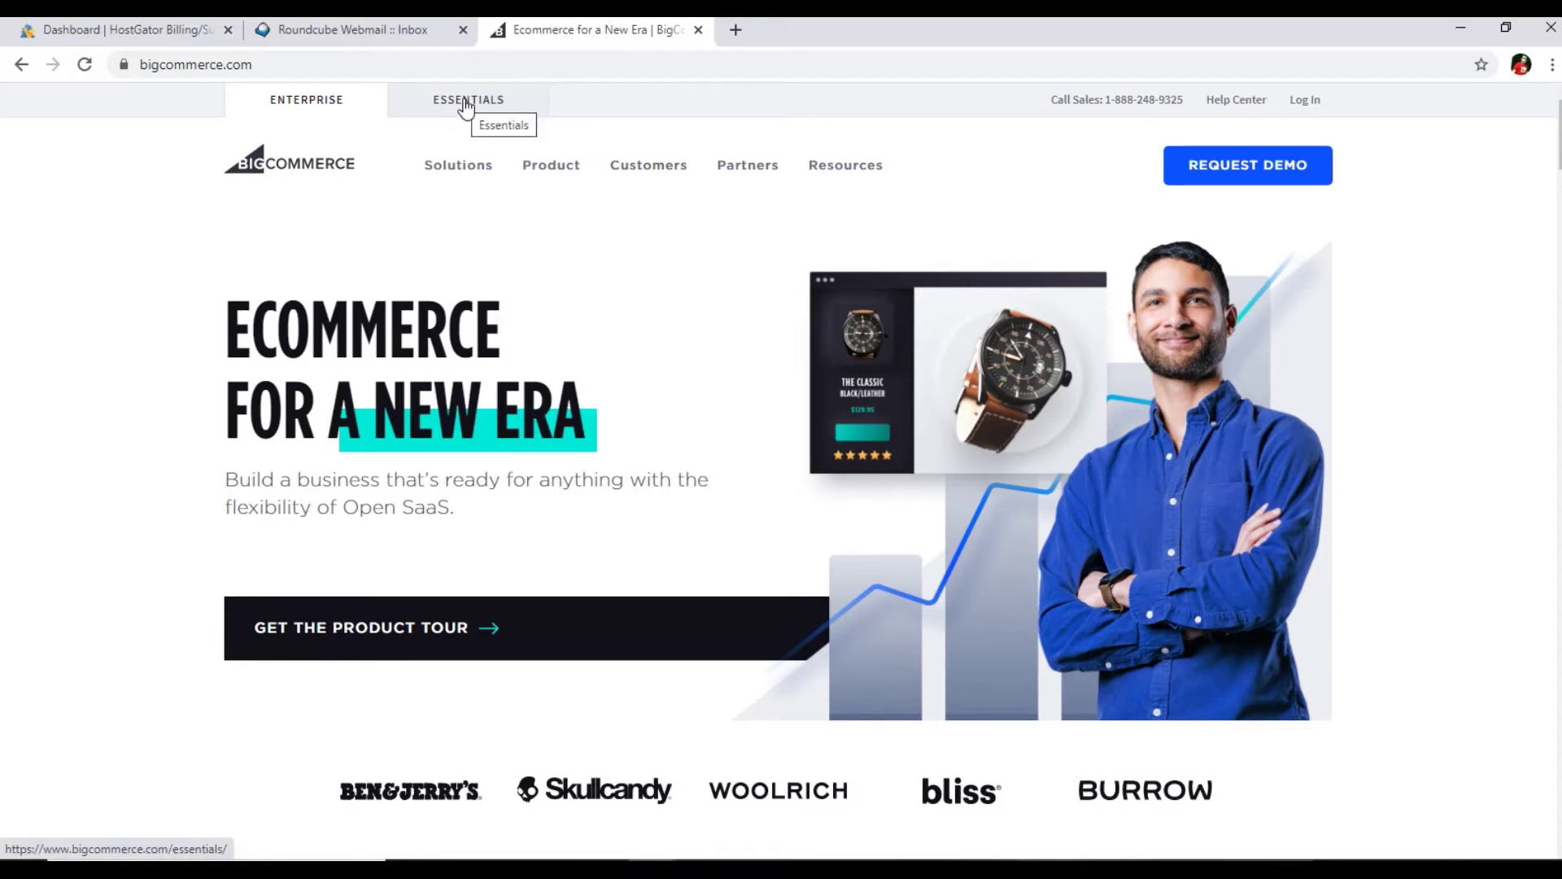
left_click(466, 106)
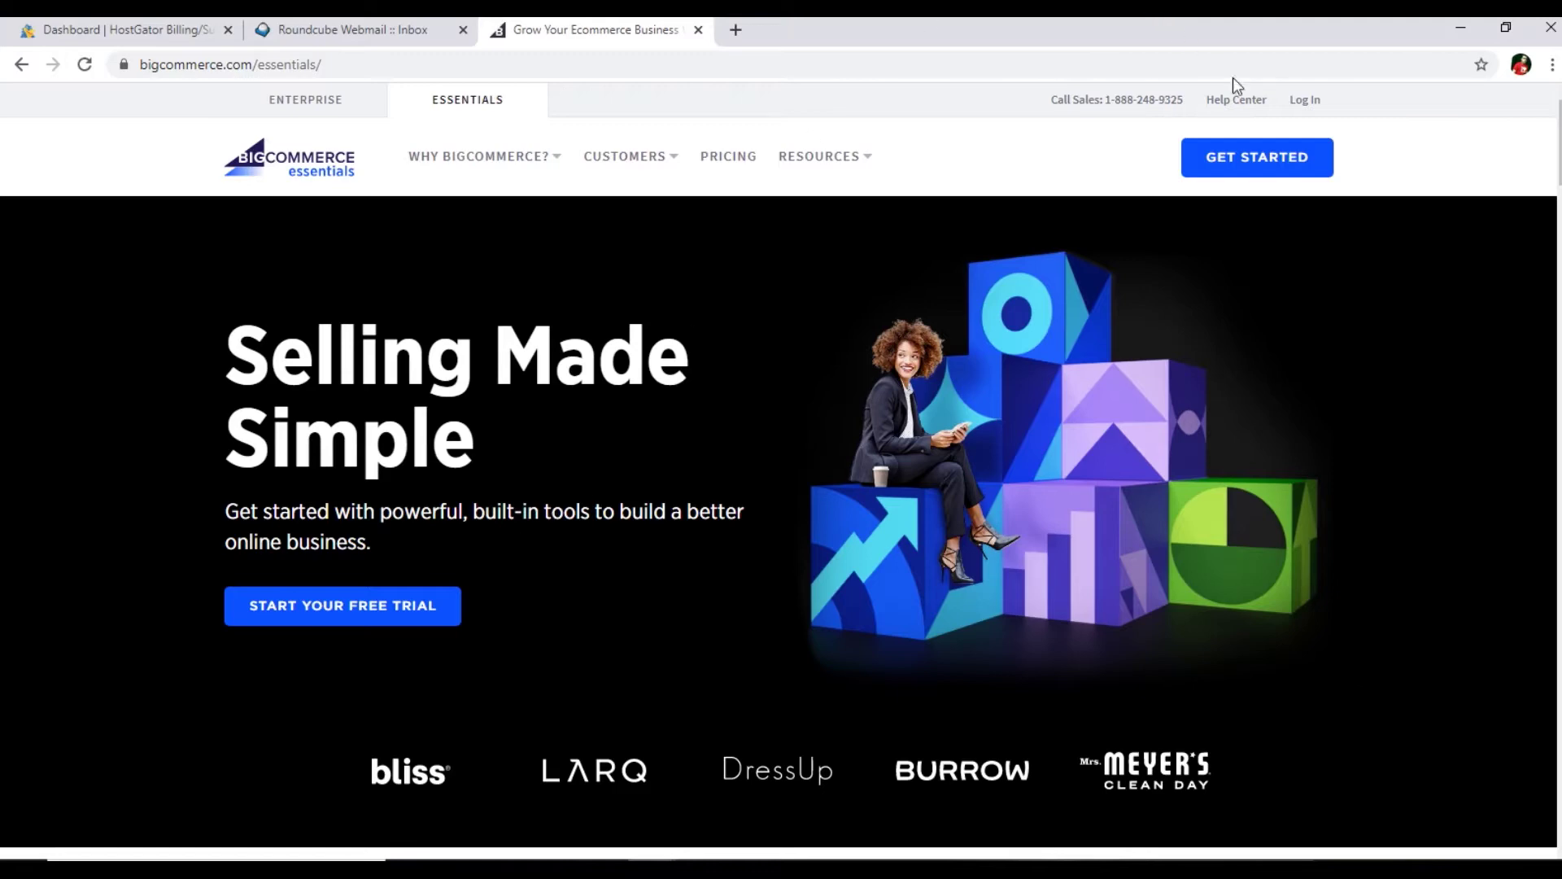
left_click(1266, 172)
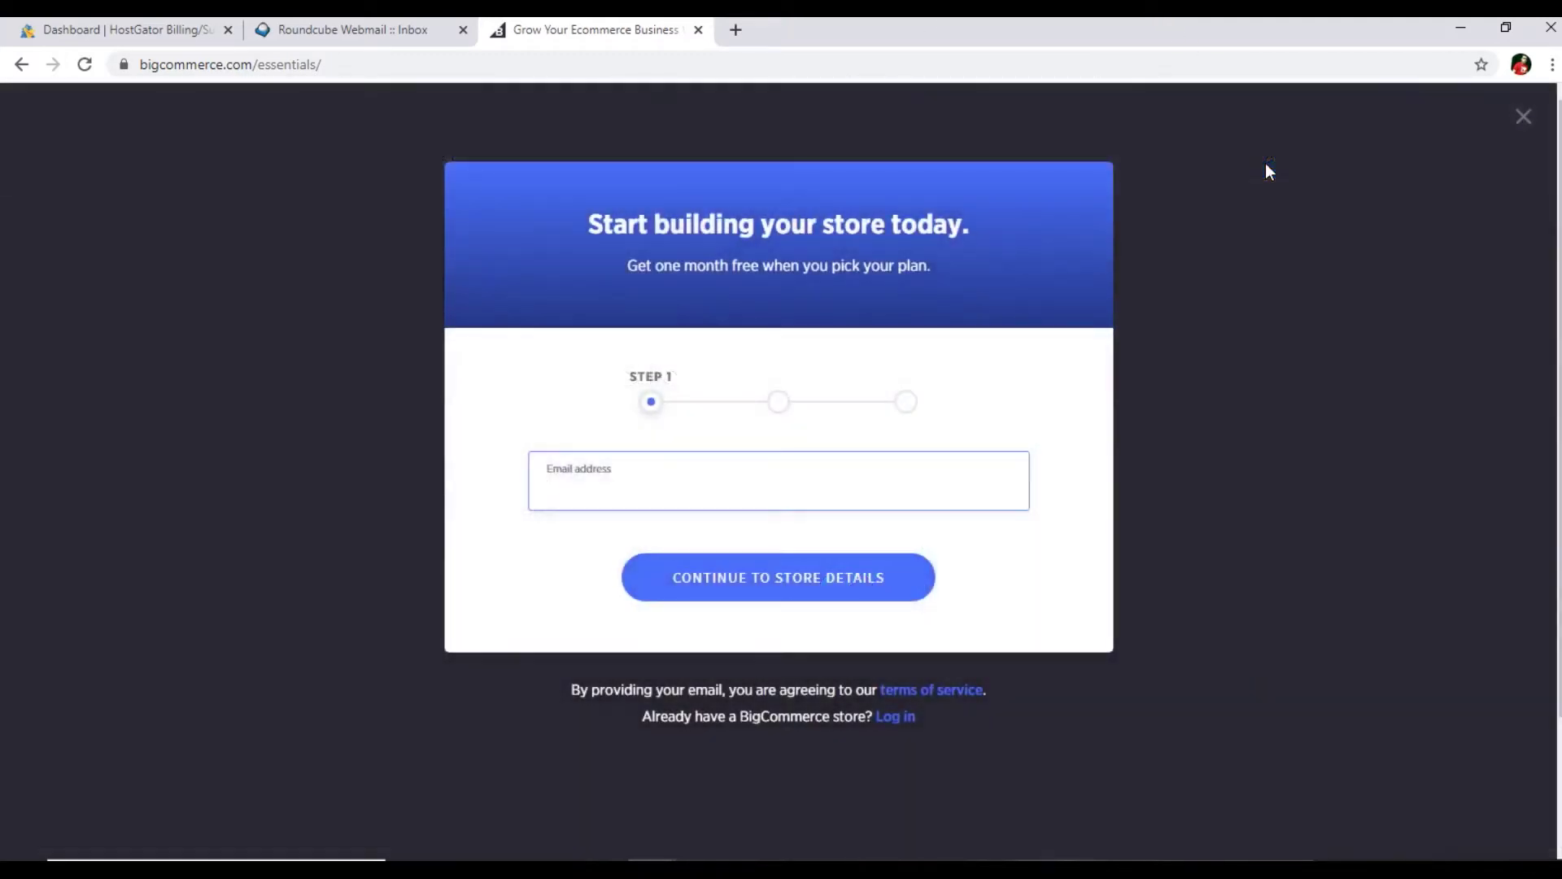
- Fill in the account e-mail address and proceed to step 2, store details
left_click(610, 504)
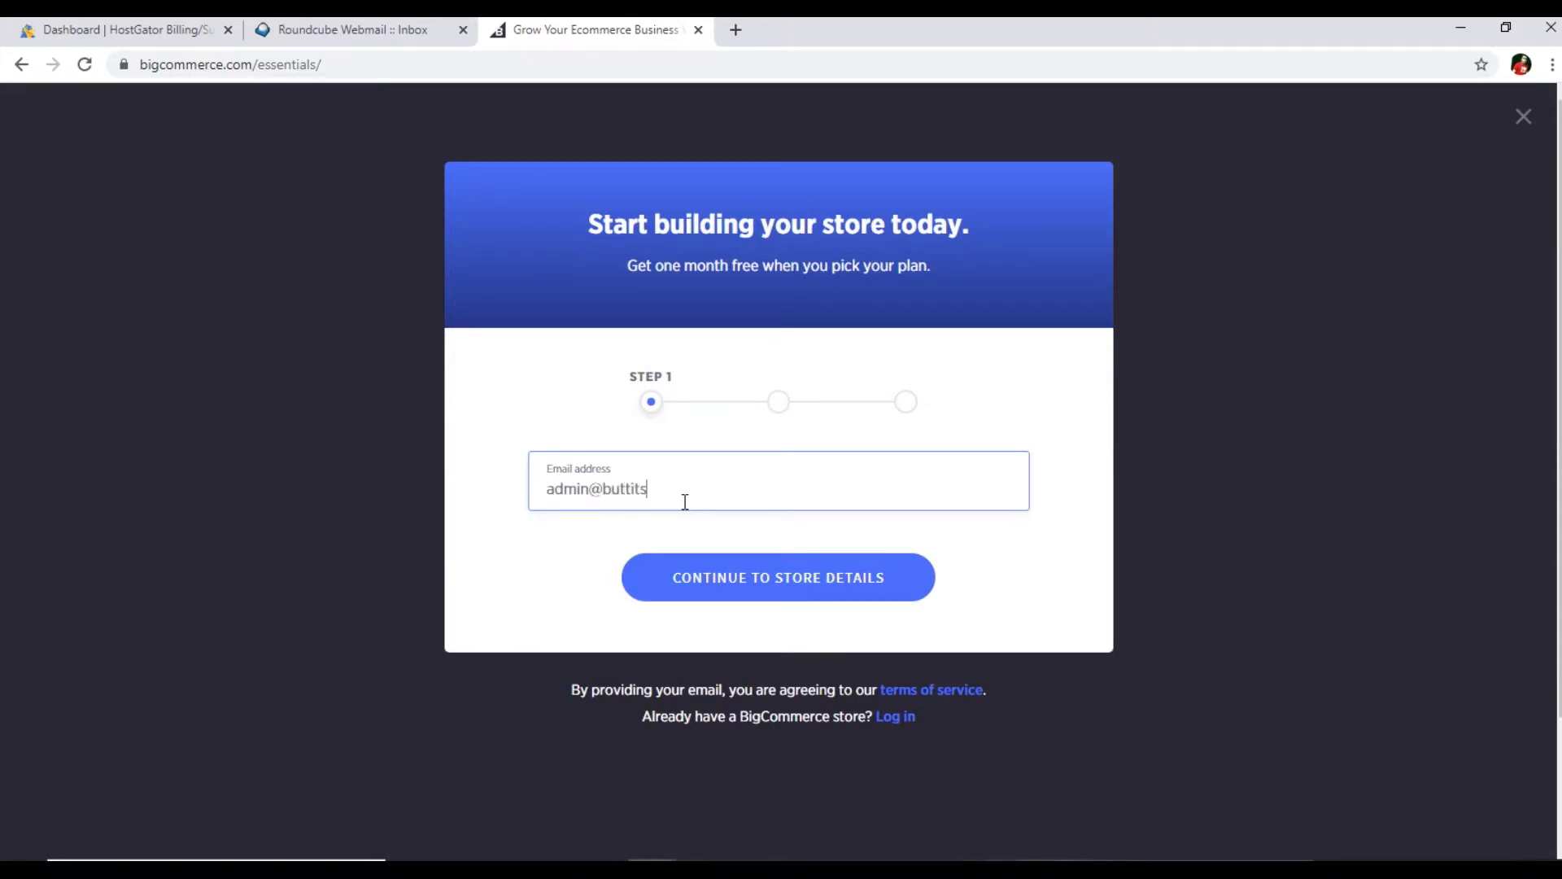
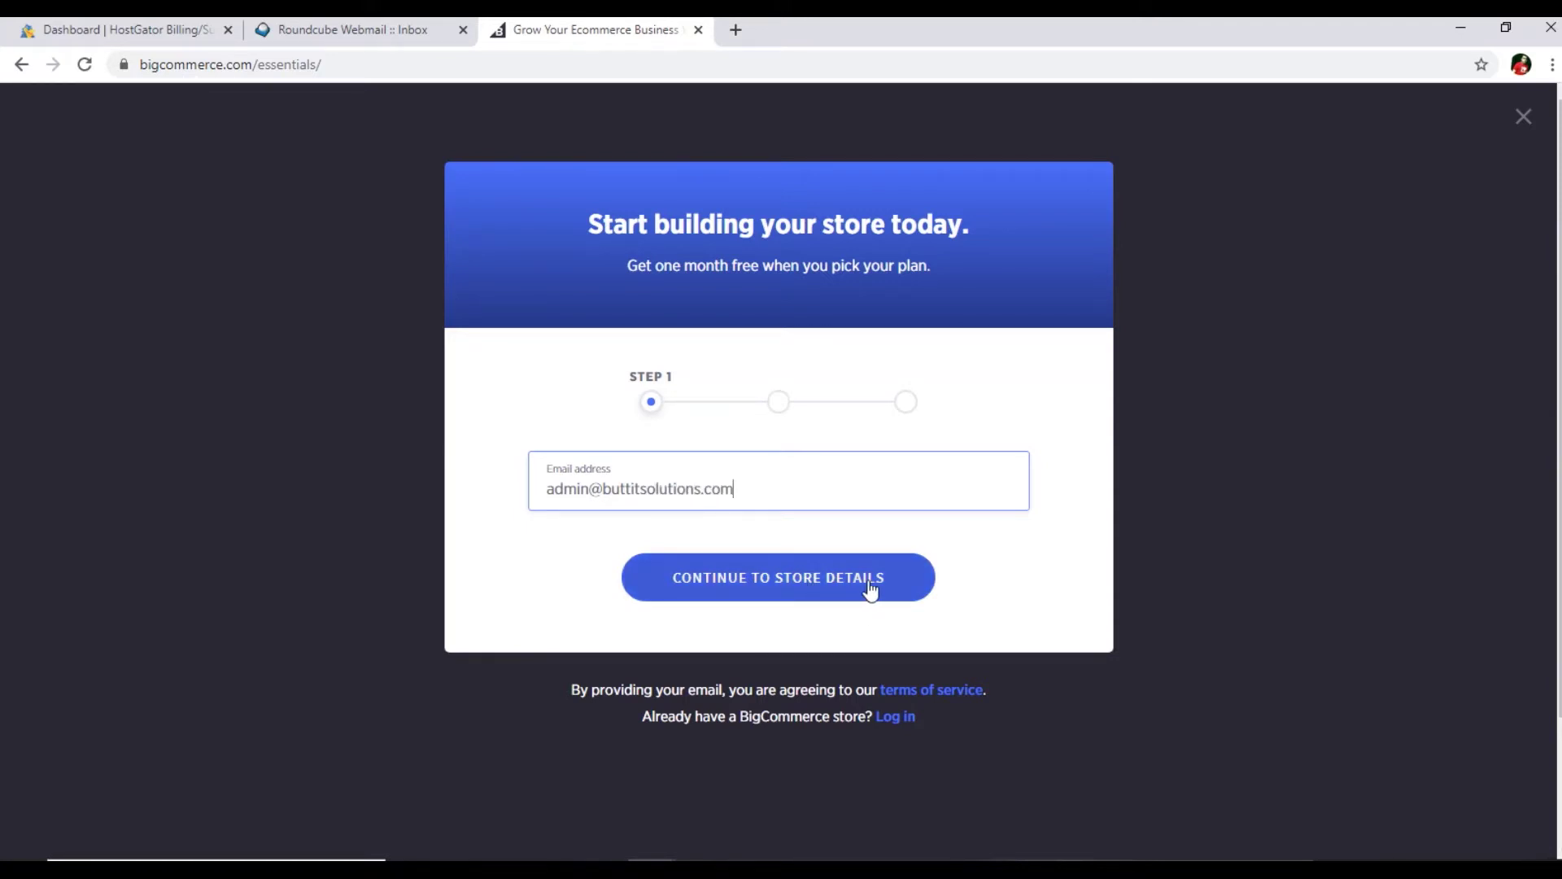
left_click(830, 588)
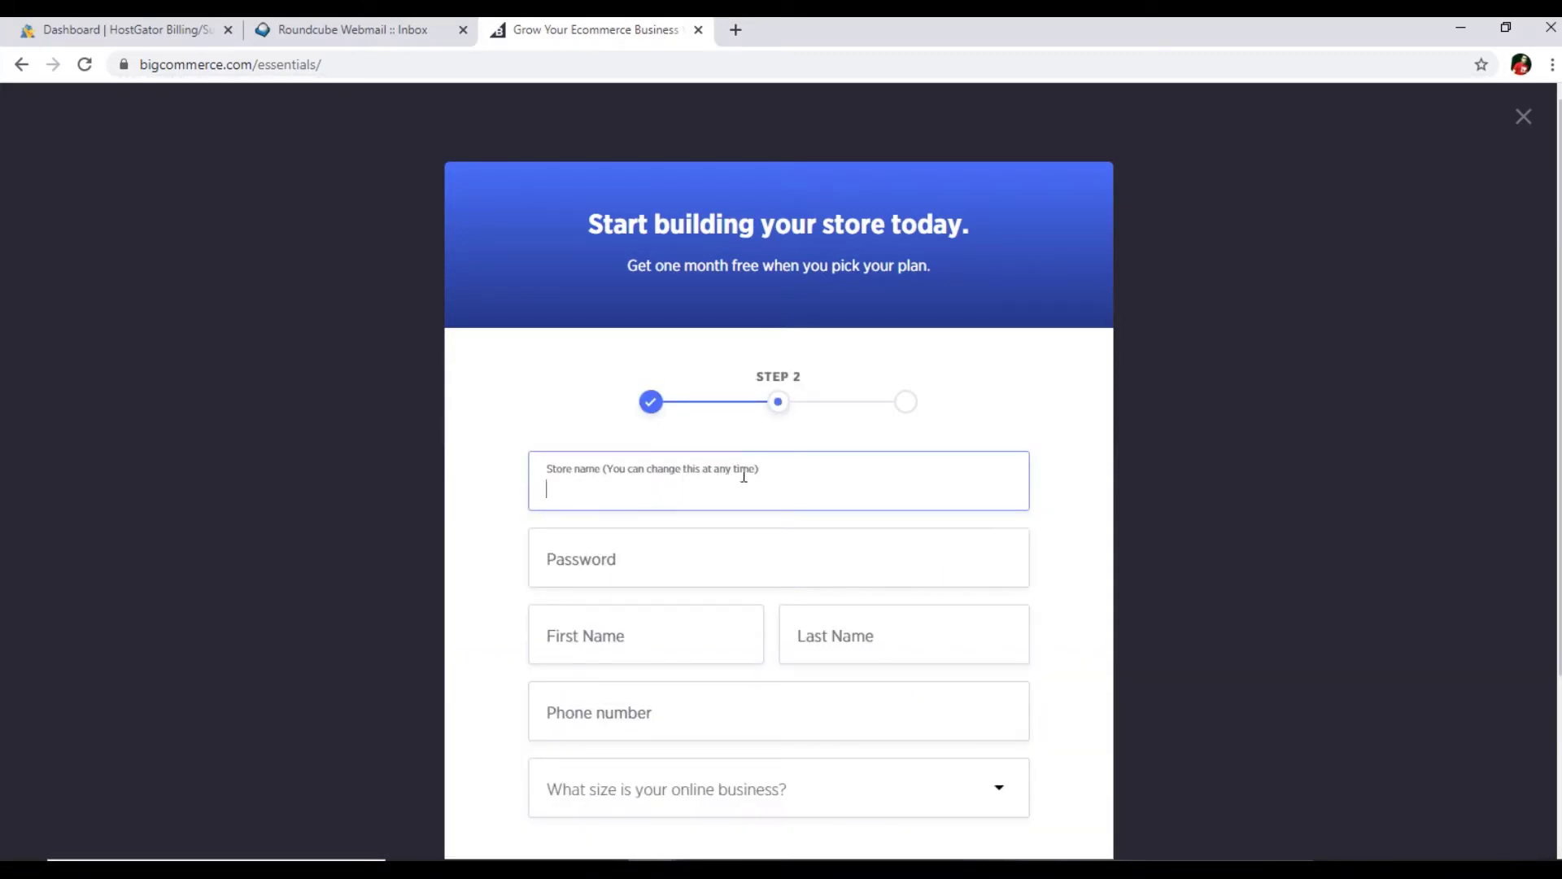
- Enter 'Butt IT Solutions' as the store name and set the account password
type("Butt IT Solutions")
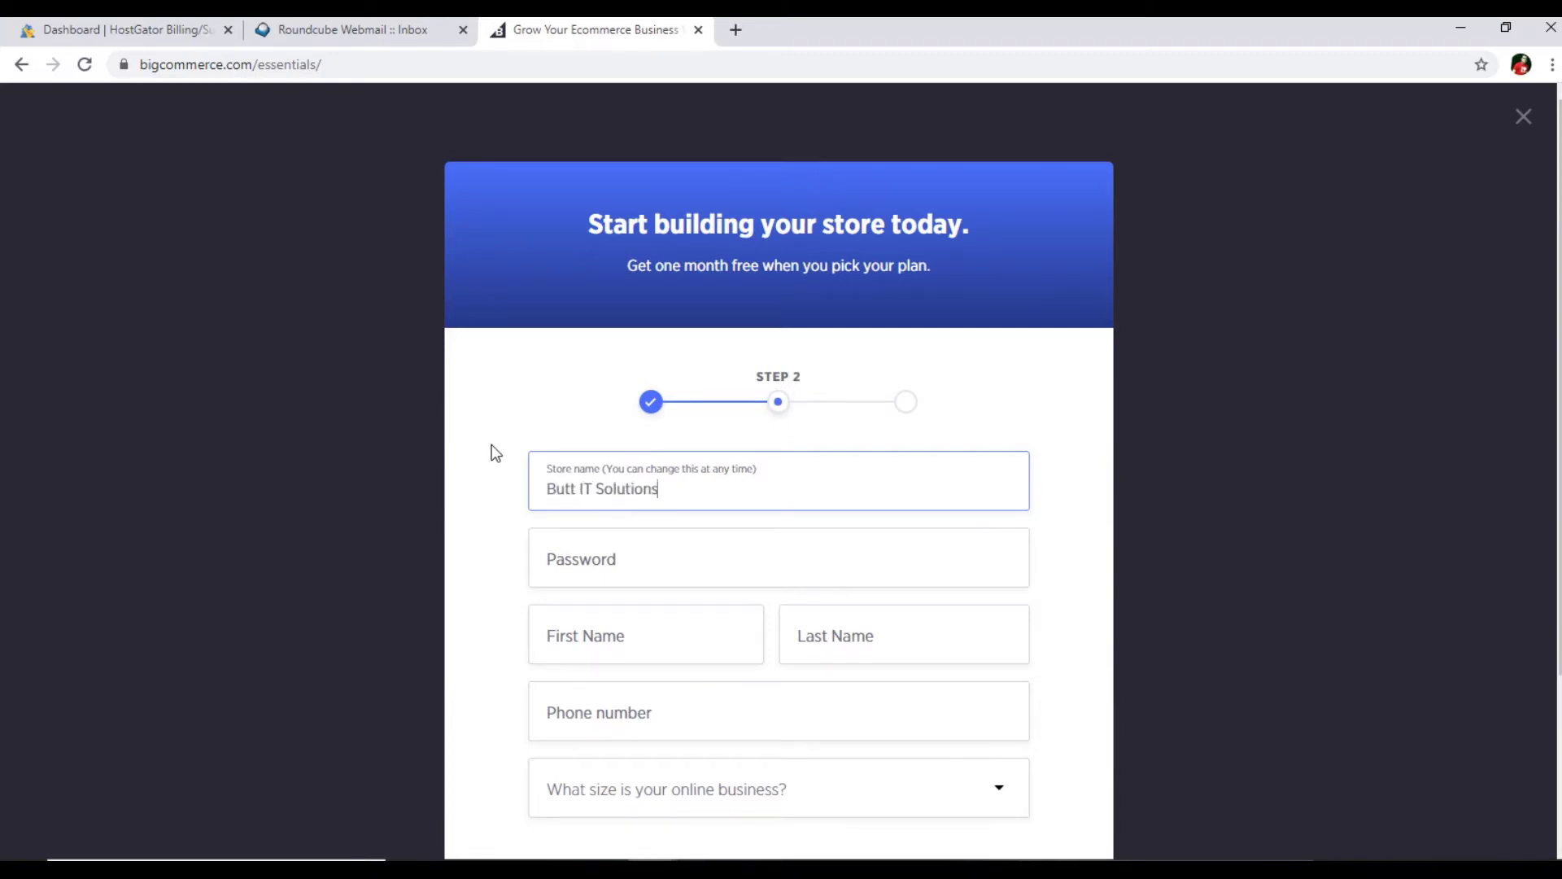
scroll(494, 453, "down", 1)
left_click(615, 461)
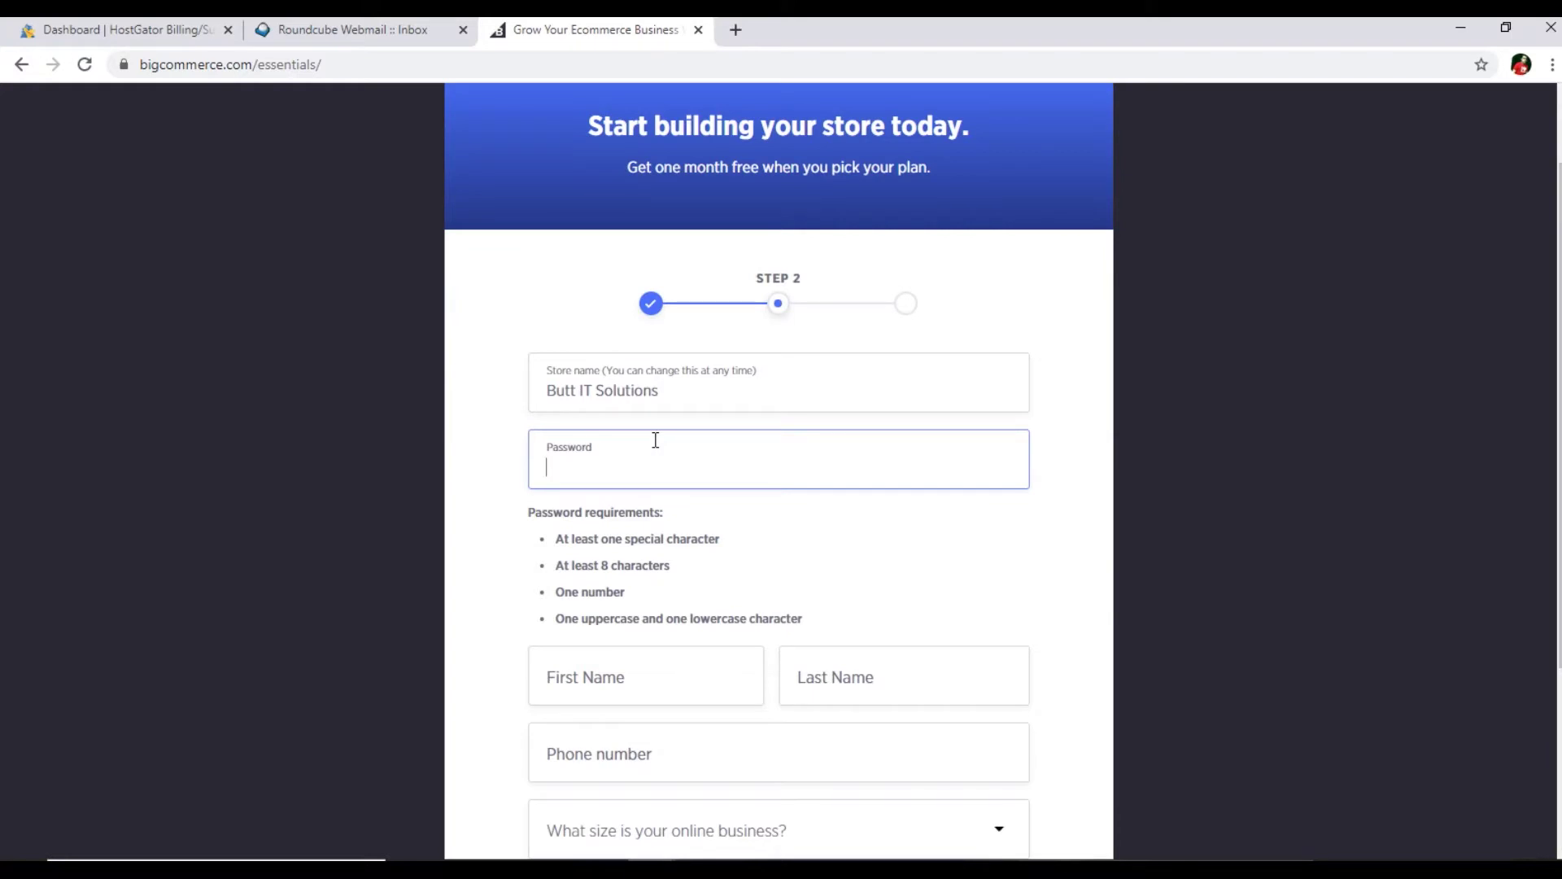
type("•••••••••••")
left_click(500, 452)
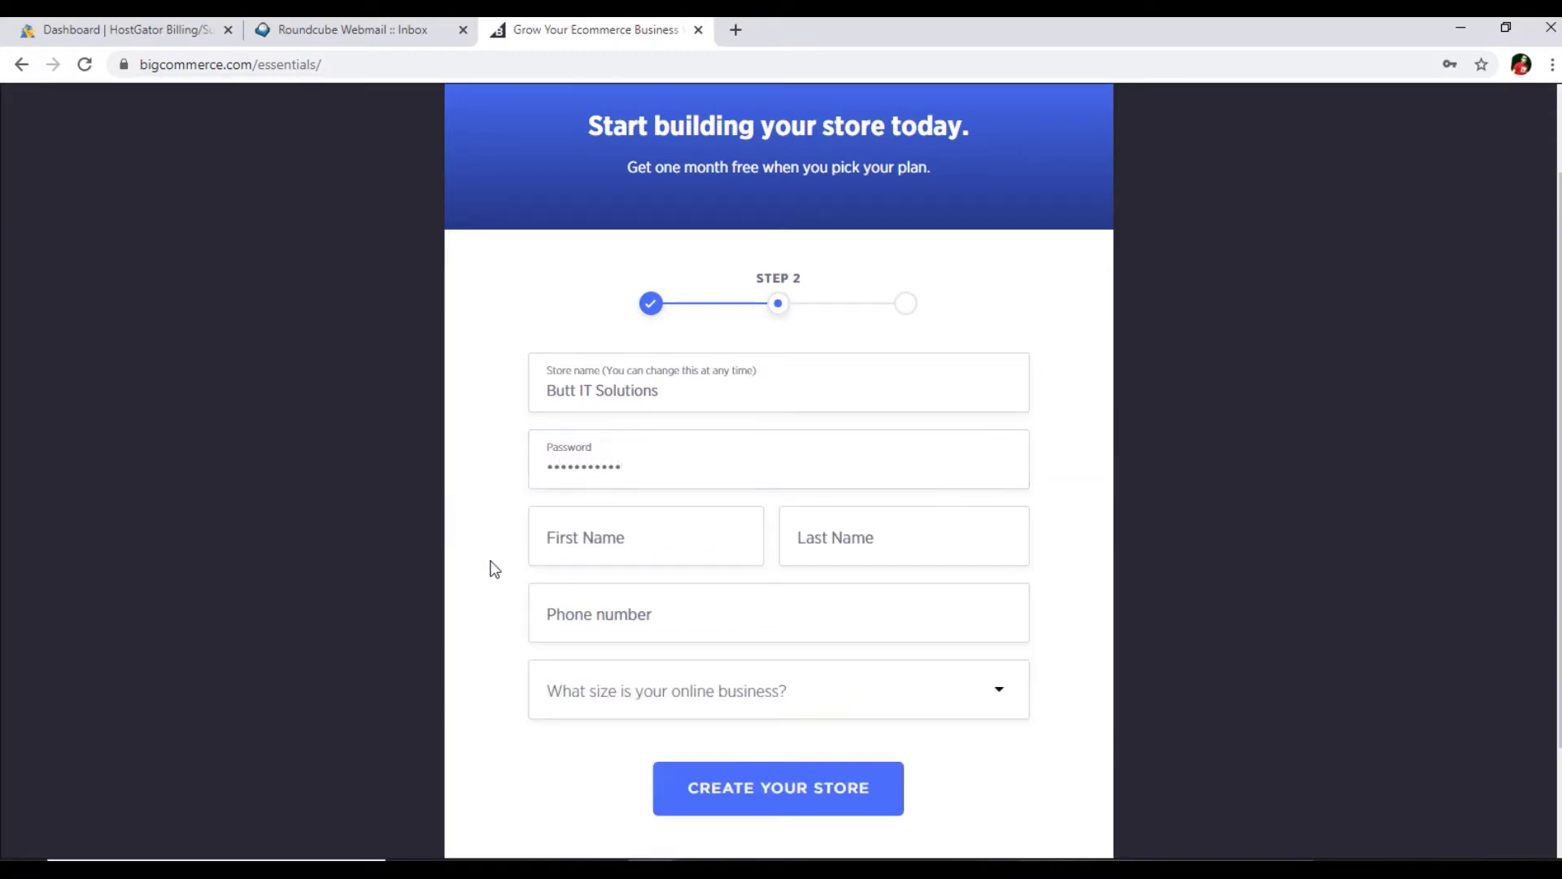
- Fill in the owner's first name, last name and phone number
left_click(626, 539)
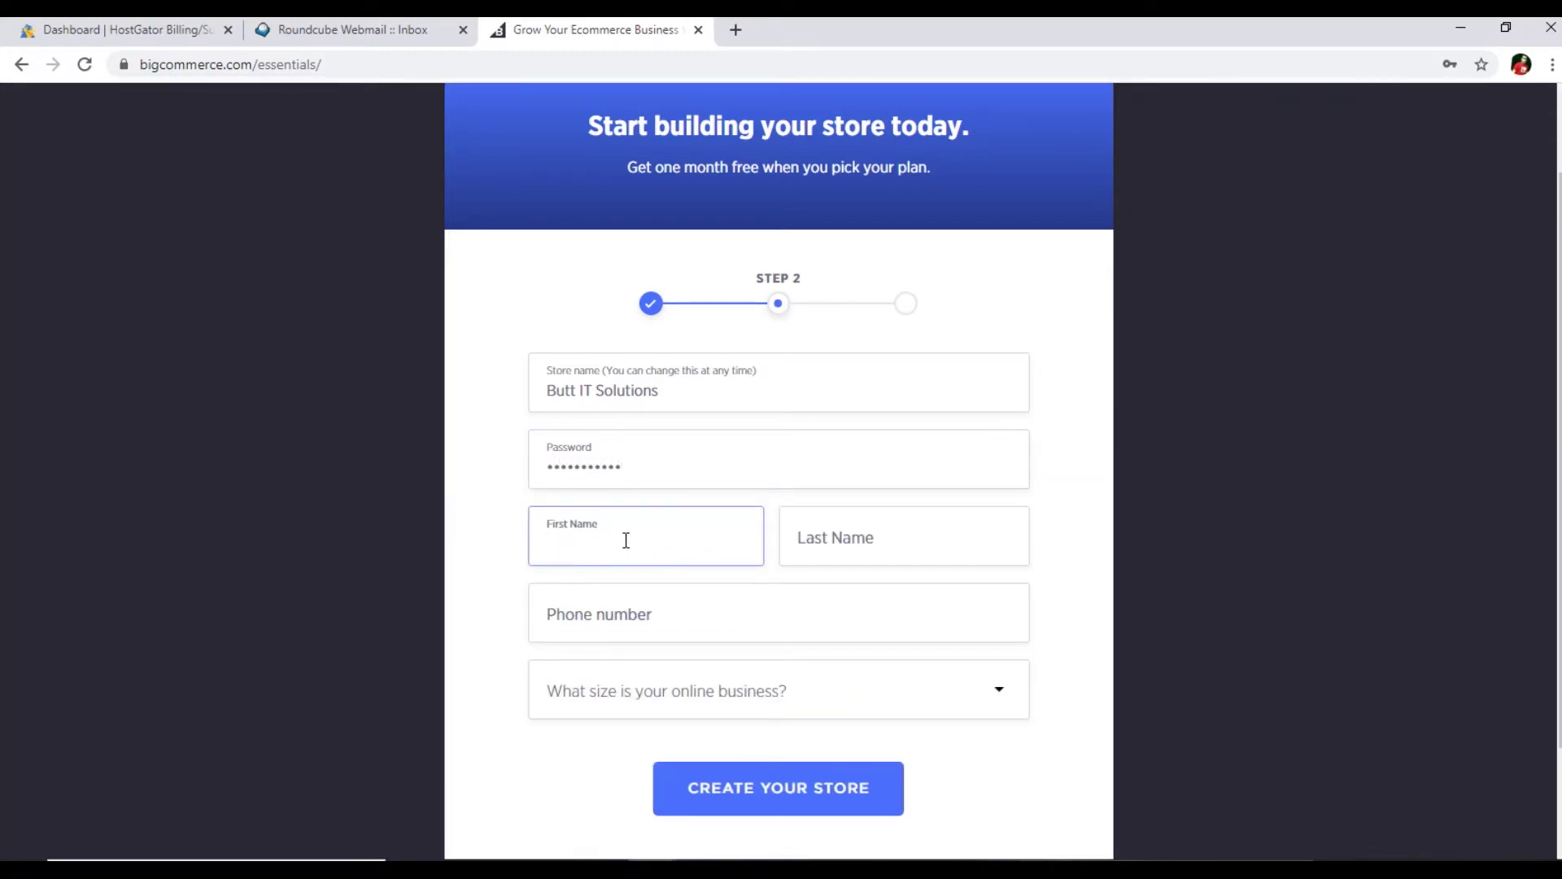
key("Tab")
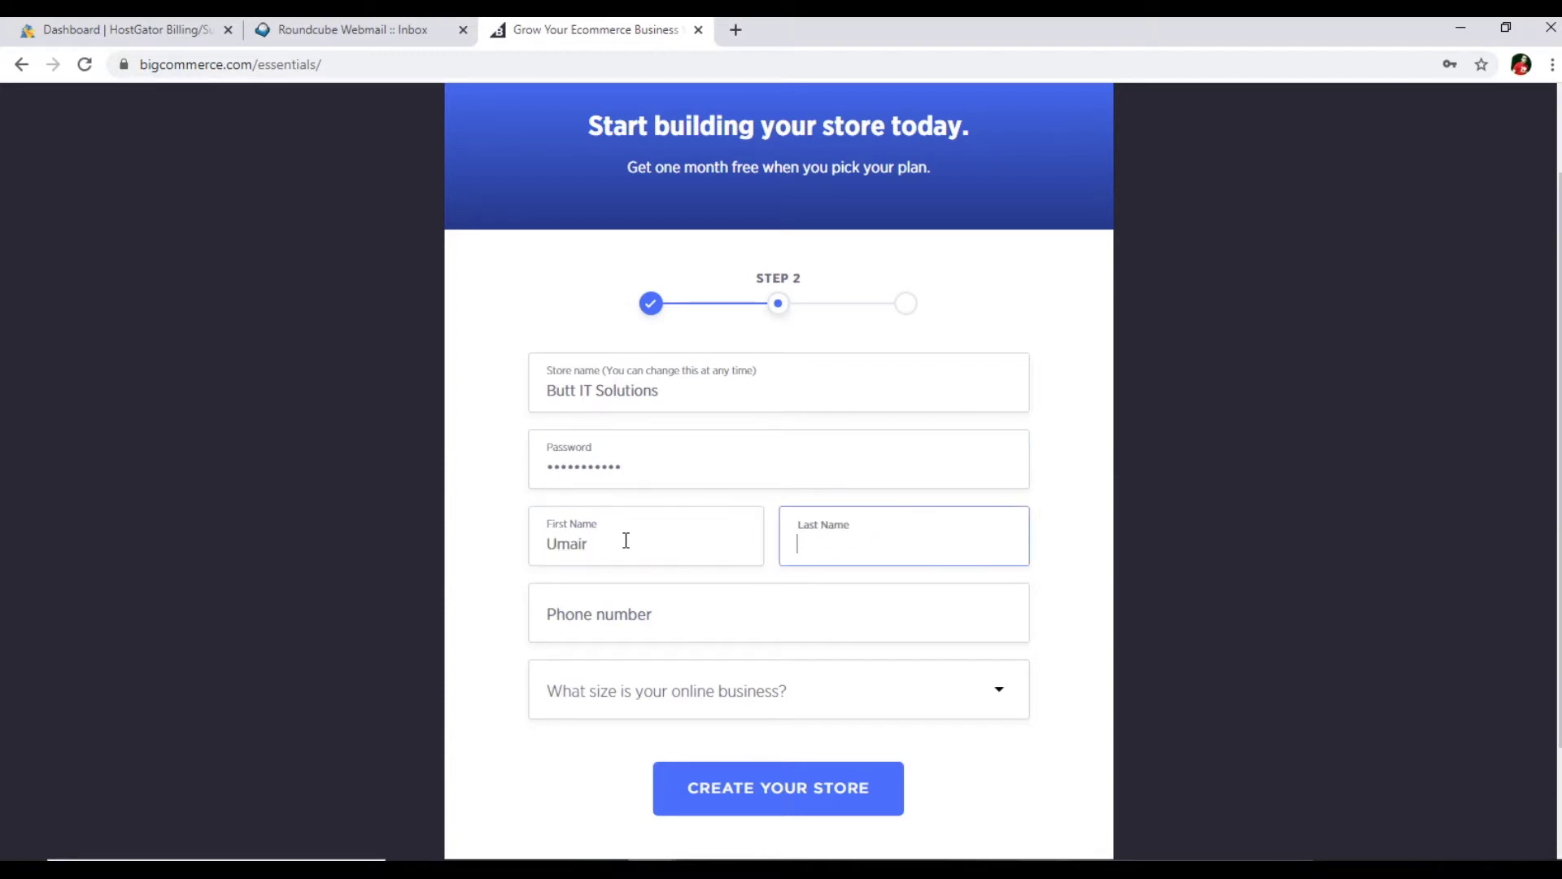
key("Tab")
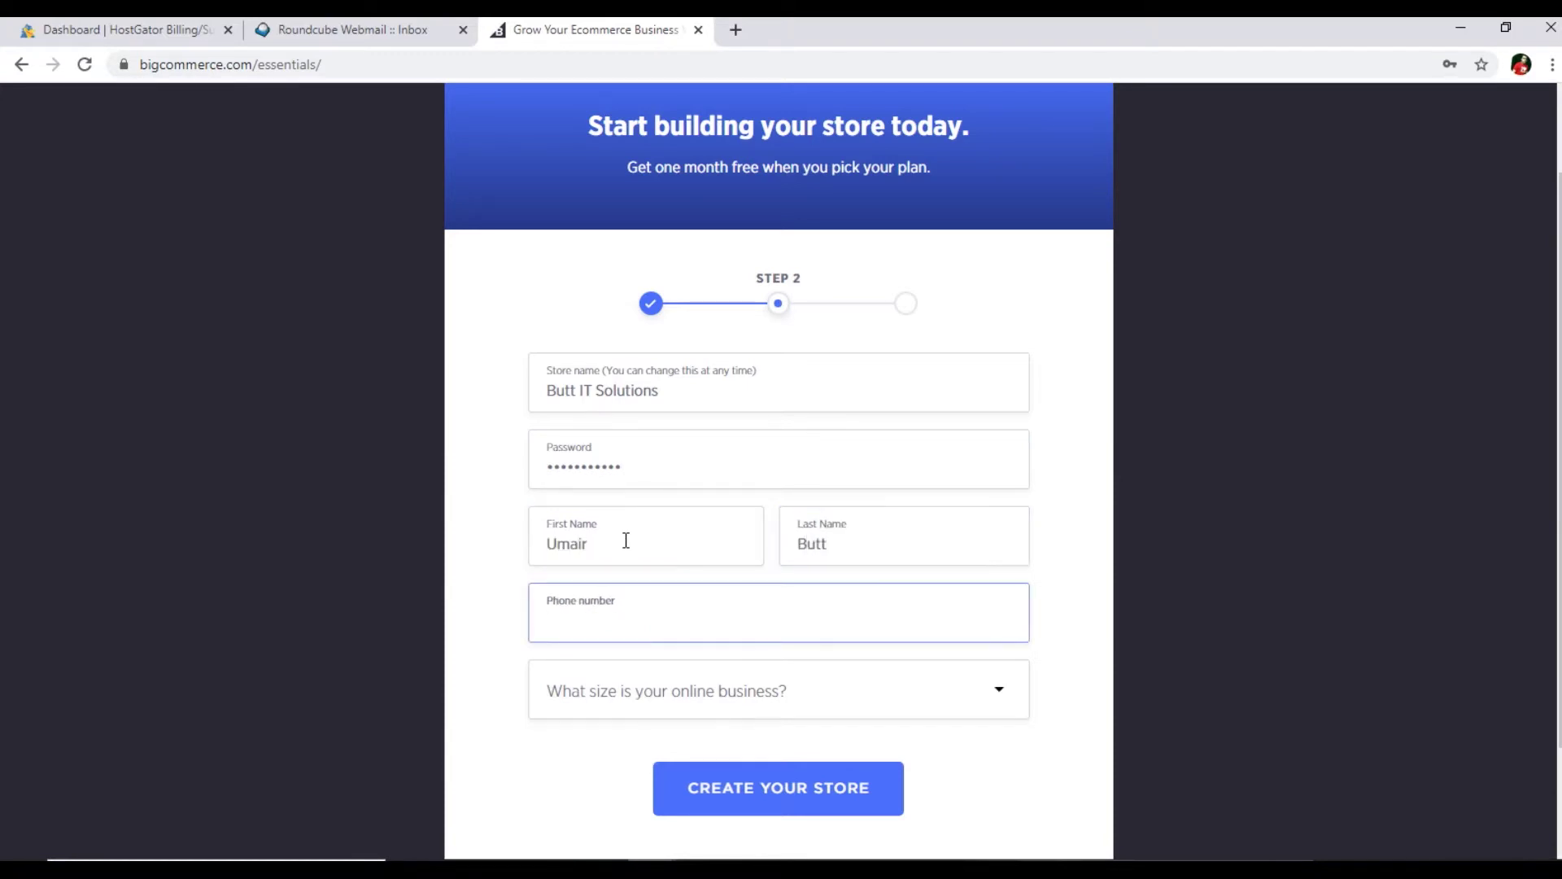
key("ctrl+a")
scroll(498, 553, "down", 1)
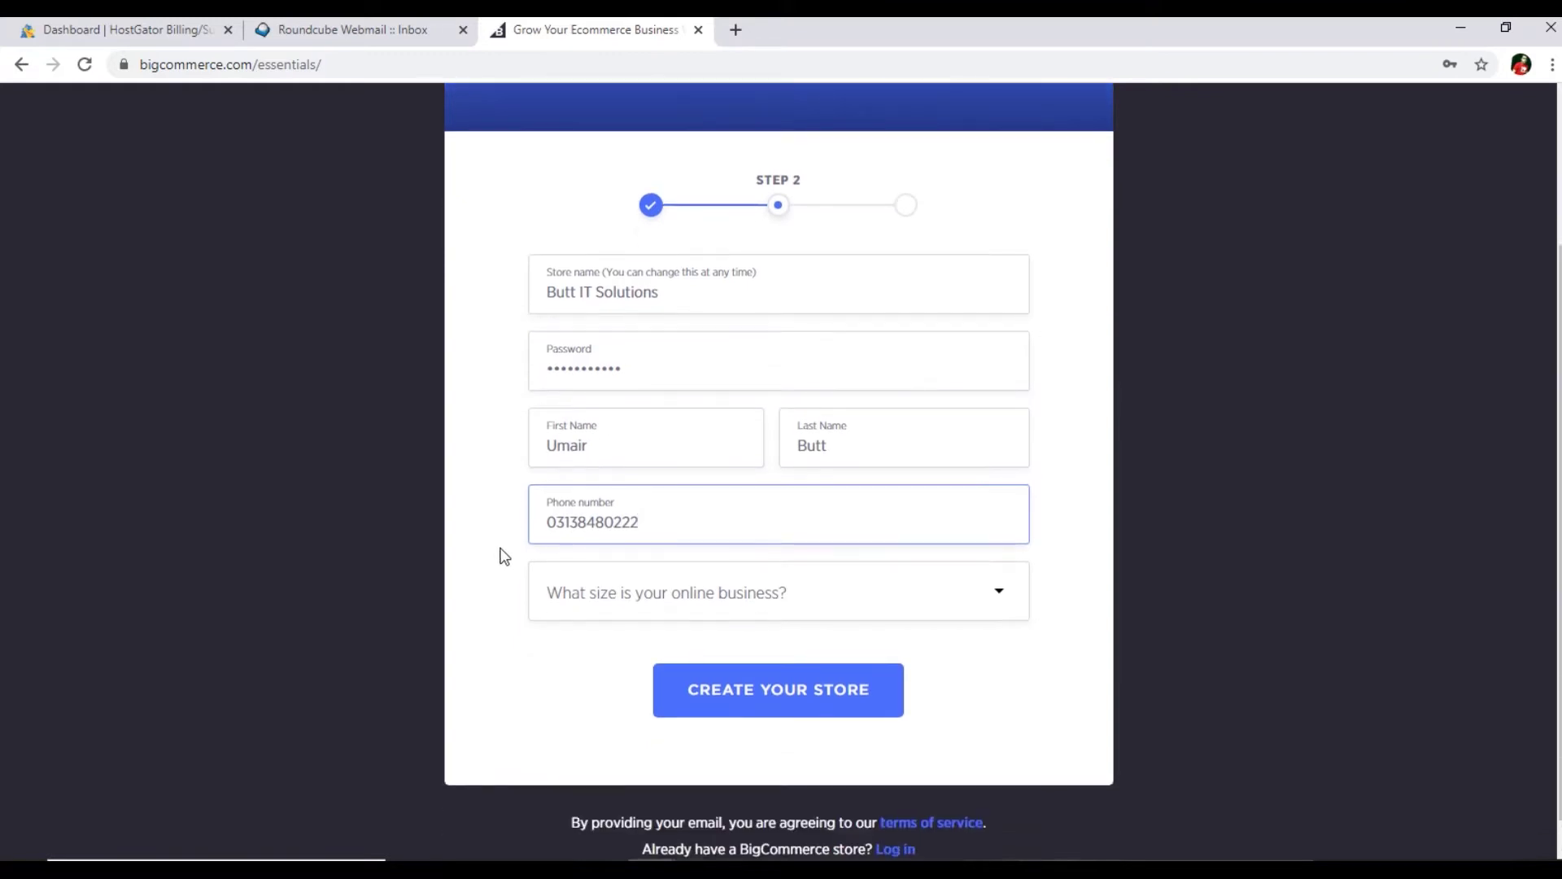
left_click(498, 585)
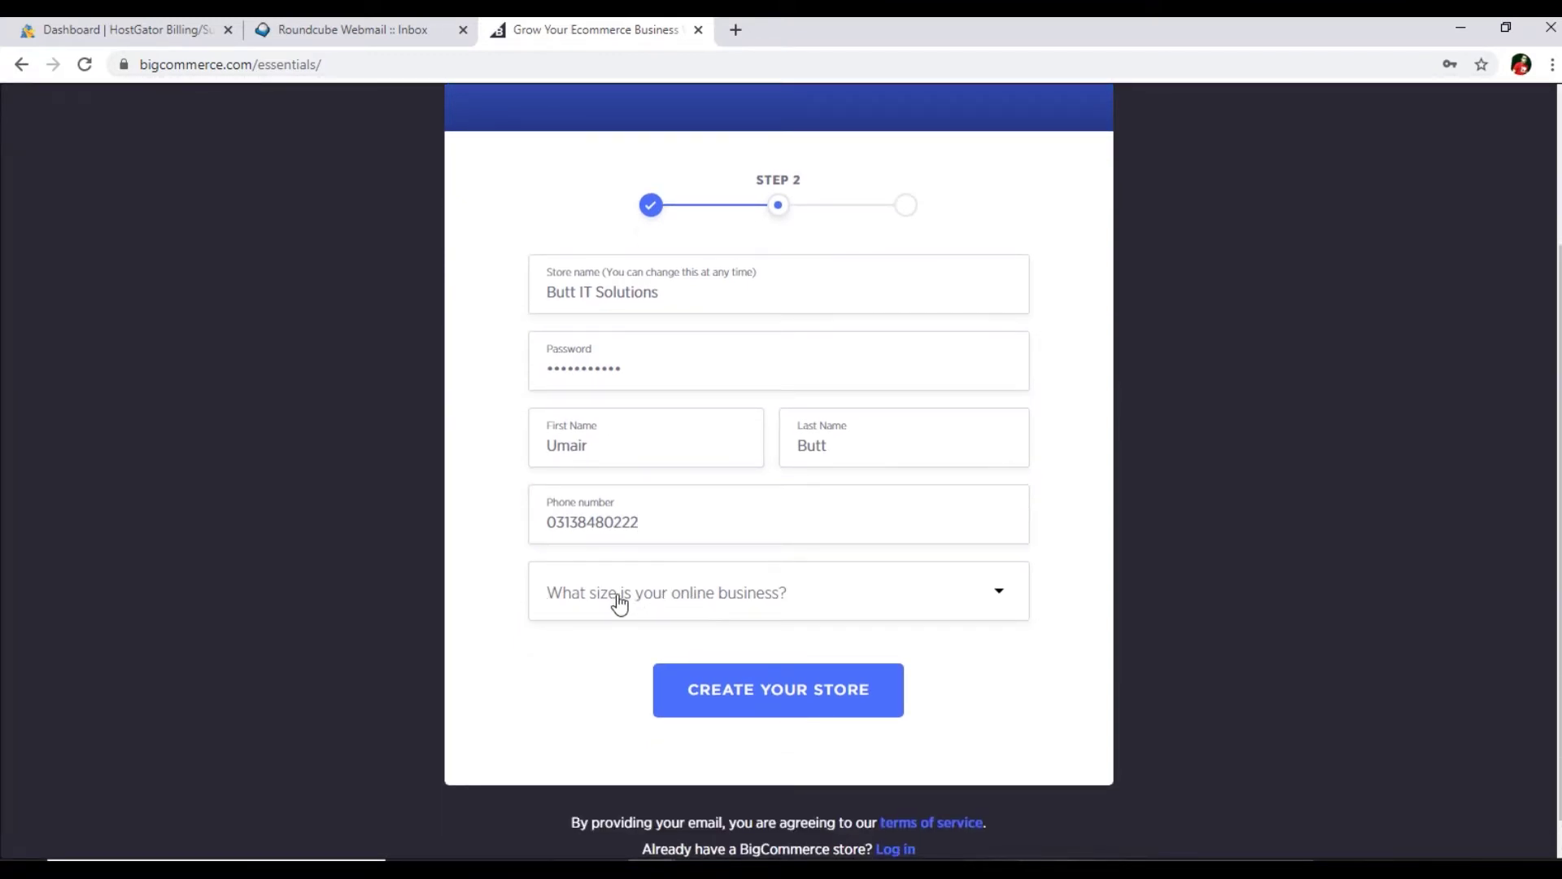
- Set business size to 'I haven't started selling yet' and create the store
left_click(655, 602)
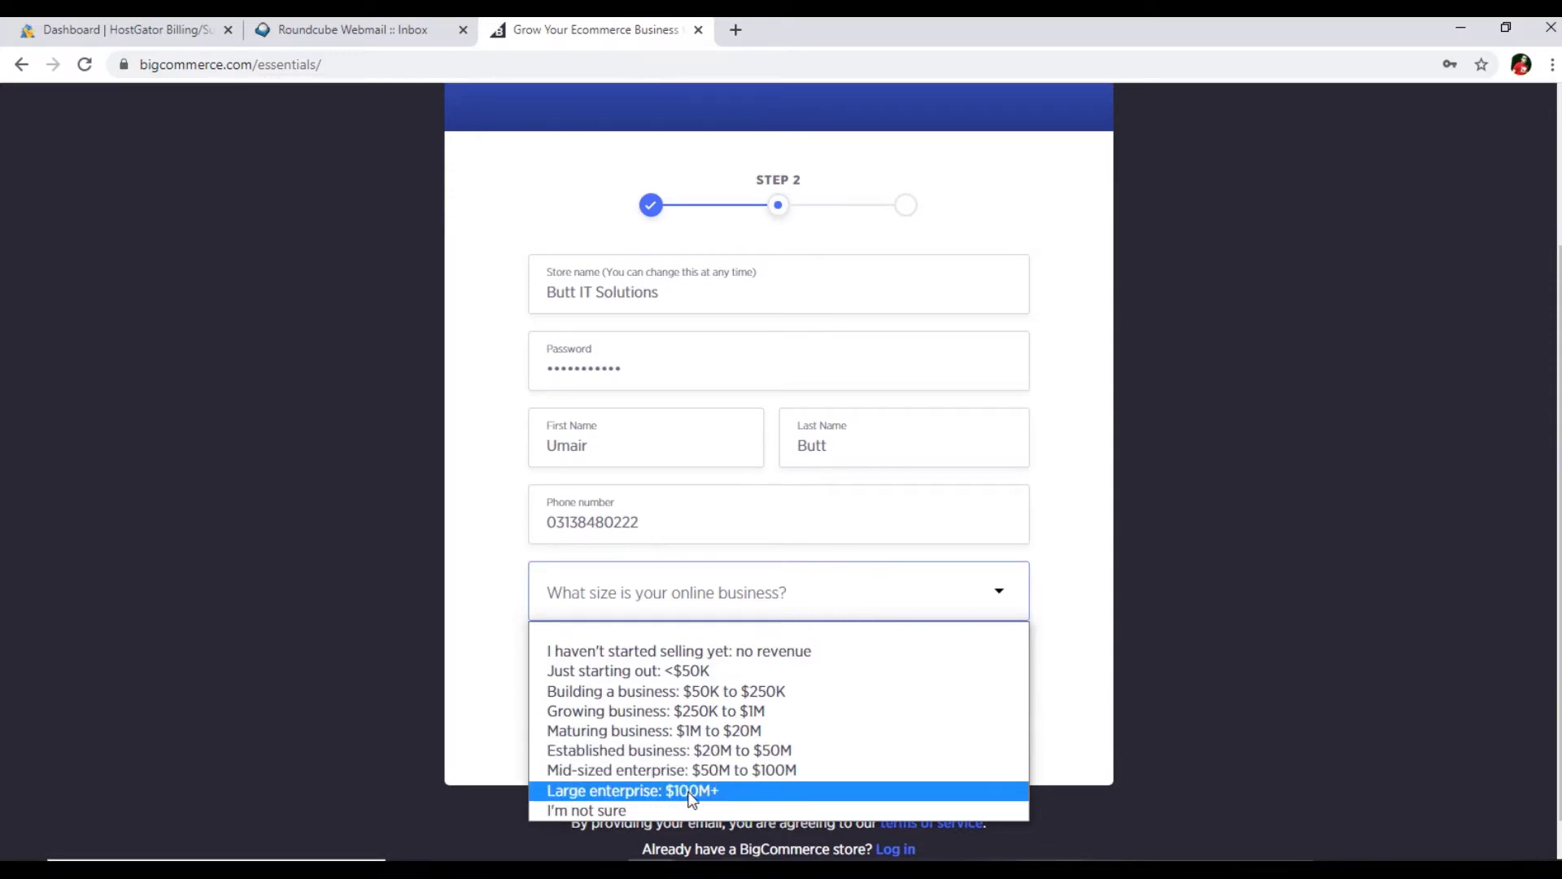
left_click(620, 654)
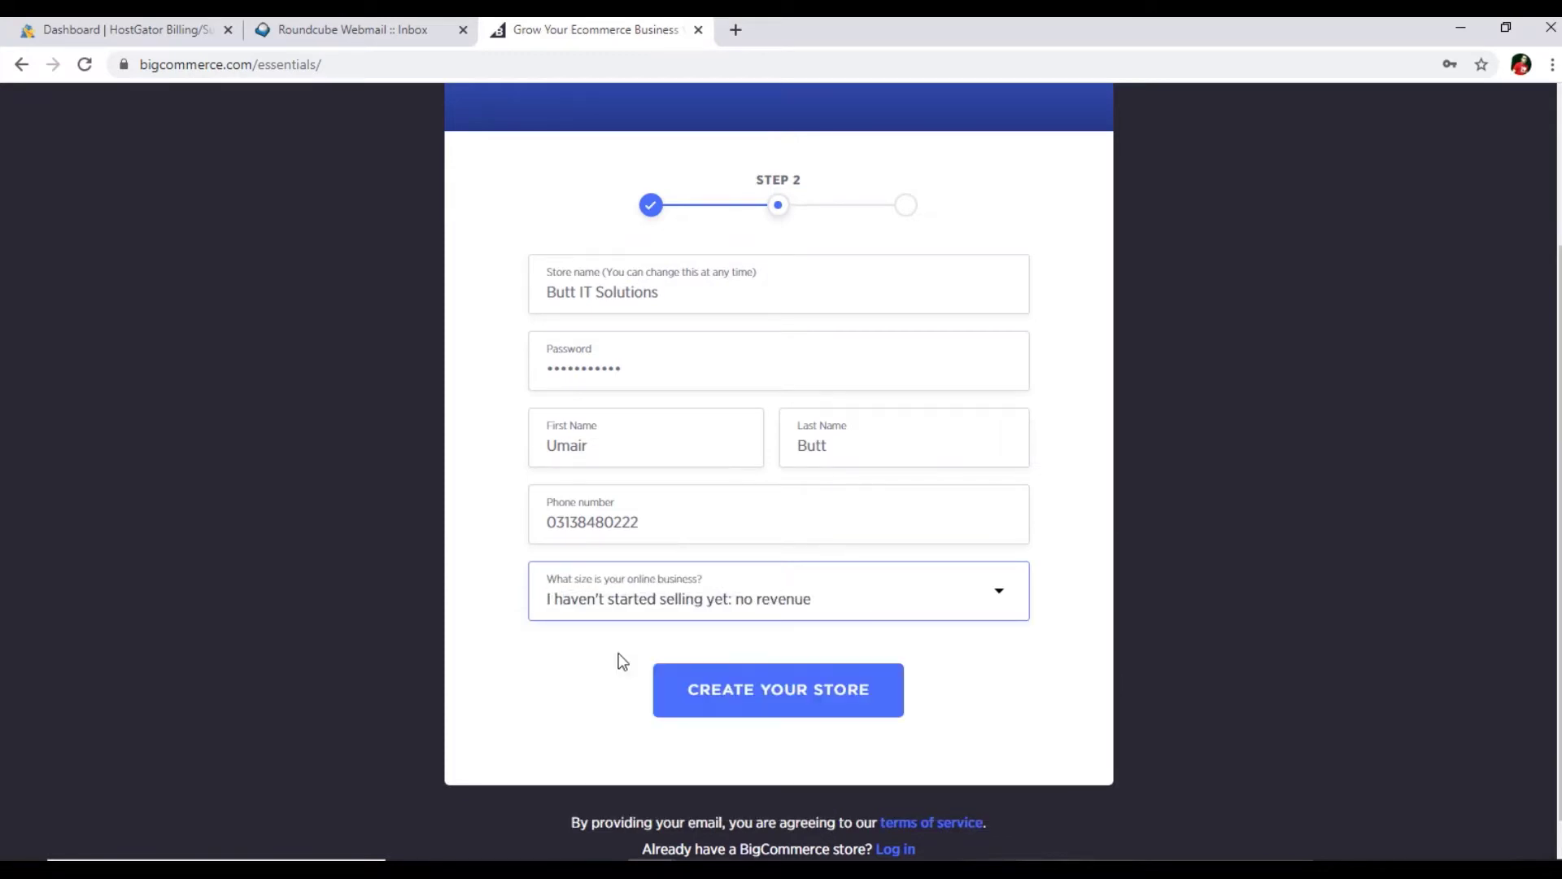
left_click(802, 710)
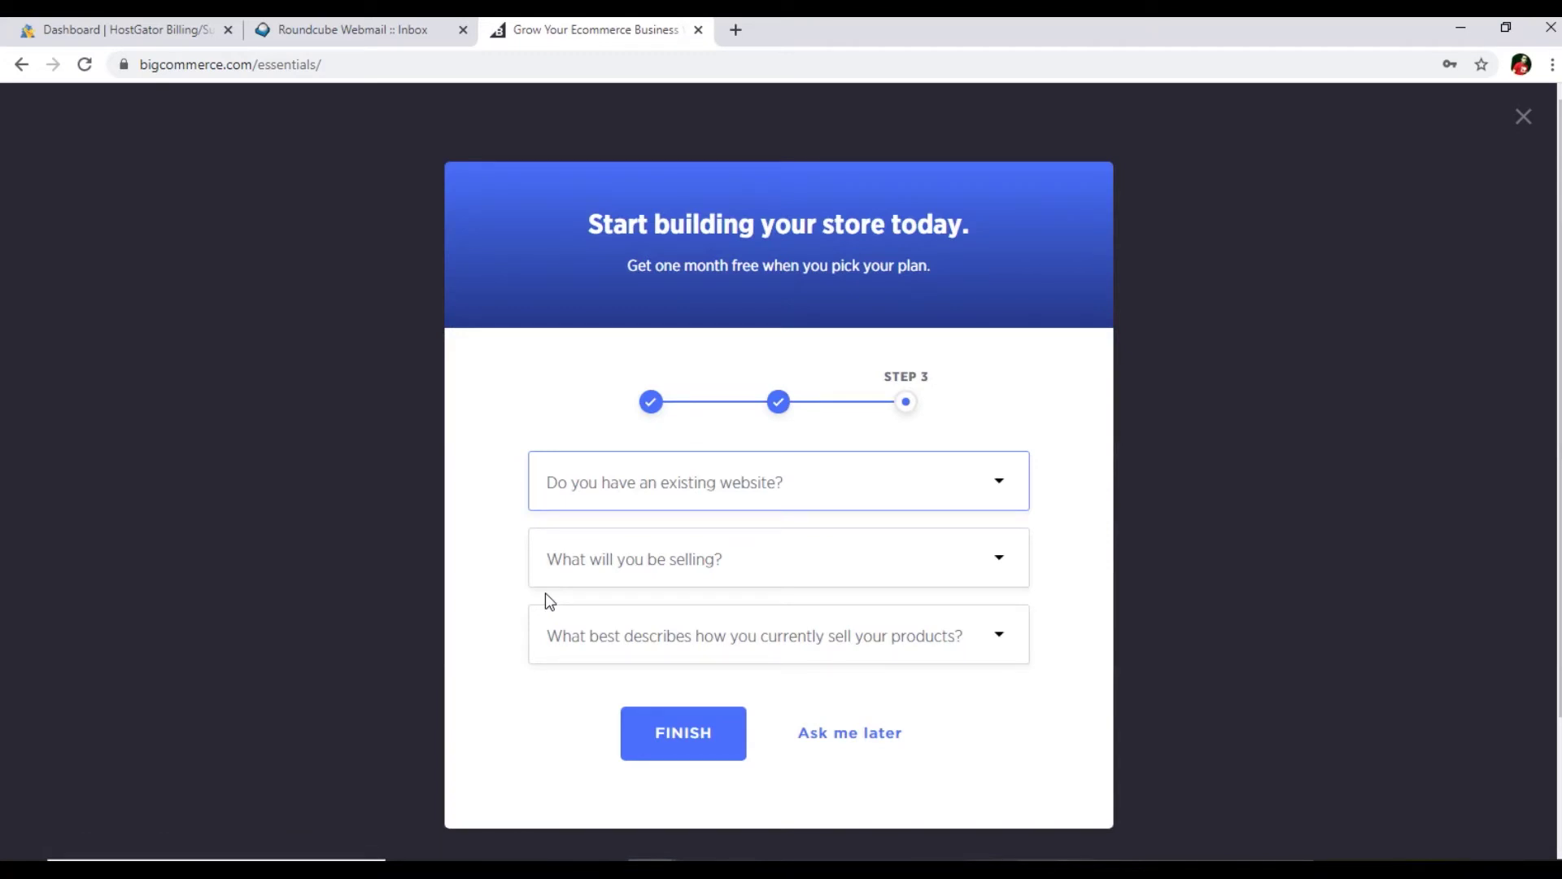
- Answer No existing website, Computers/Electronics products, not selling yet, and click Finish
left_click(755, 494)
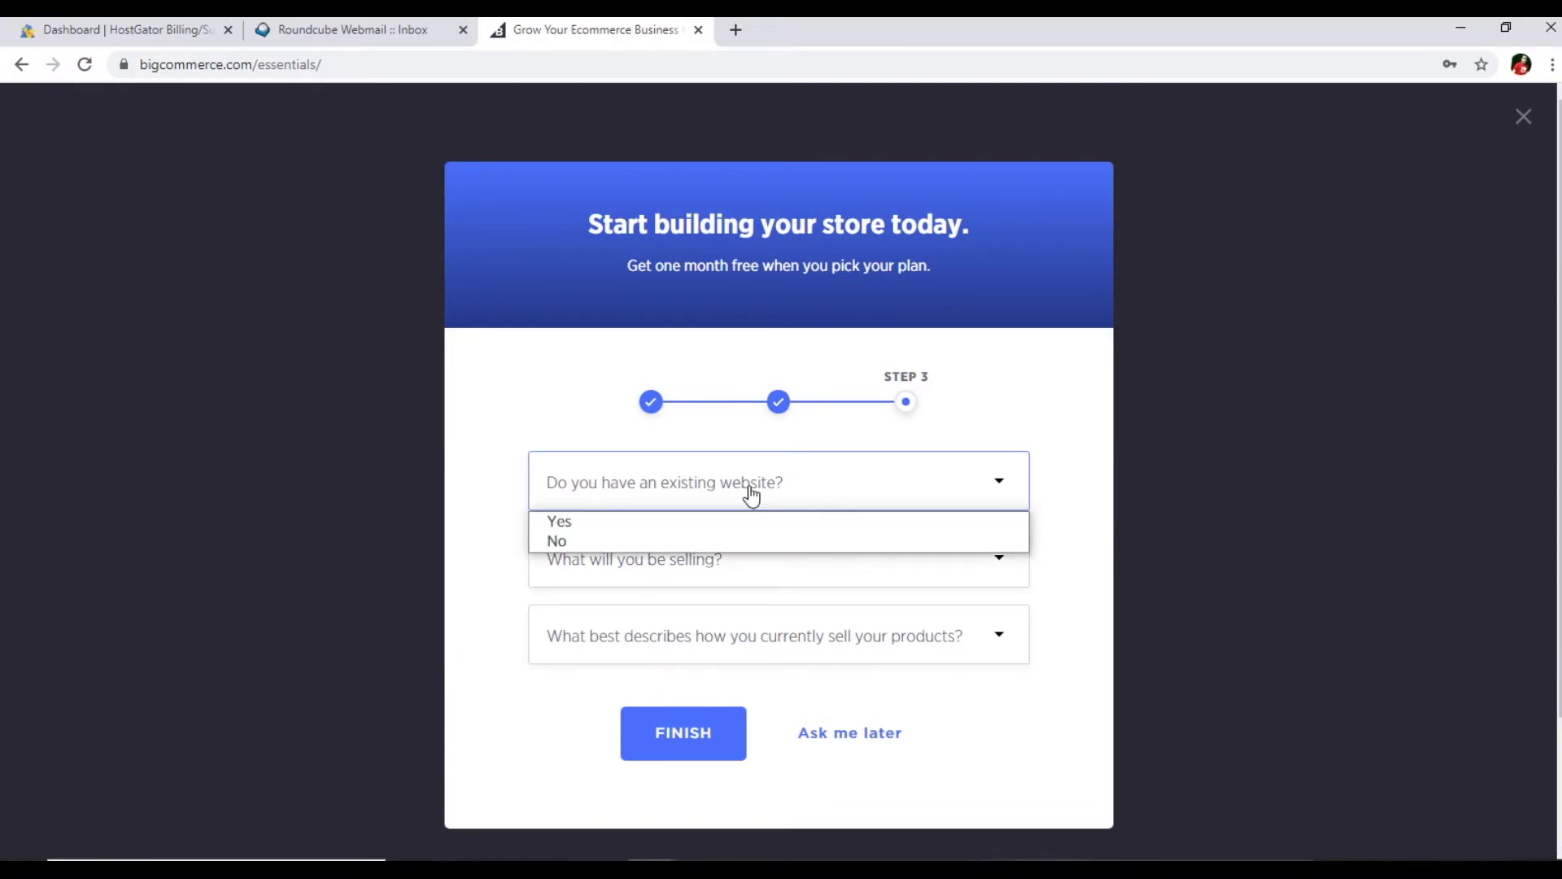
left_click(568, 541)
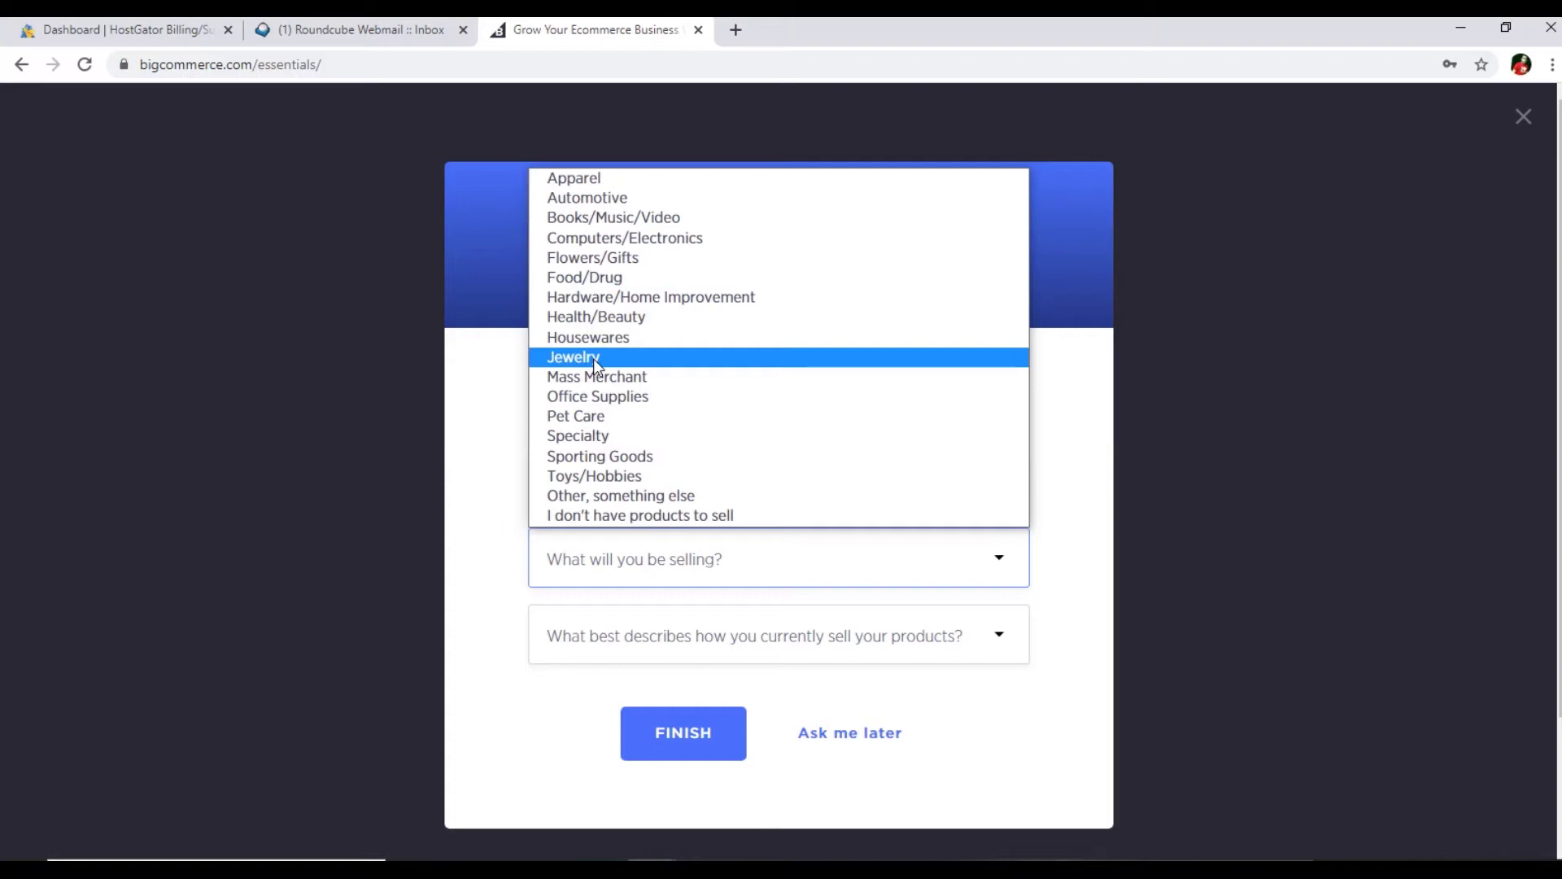
left_click(649, 238)
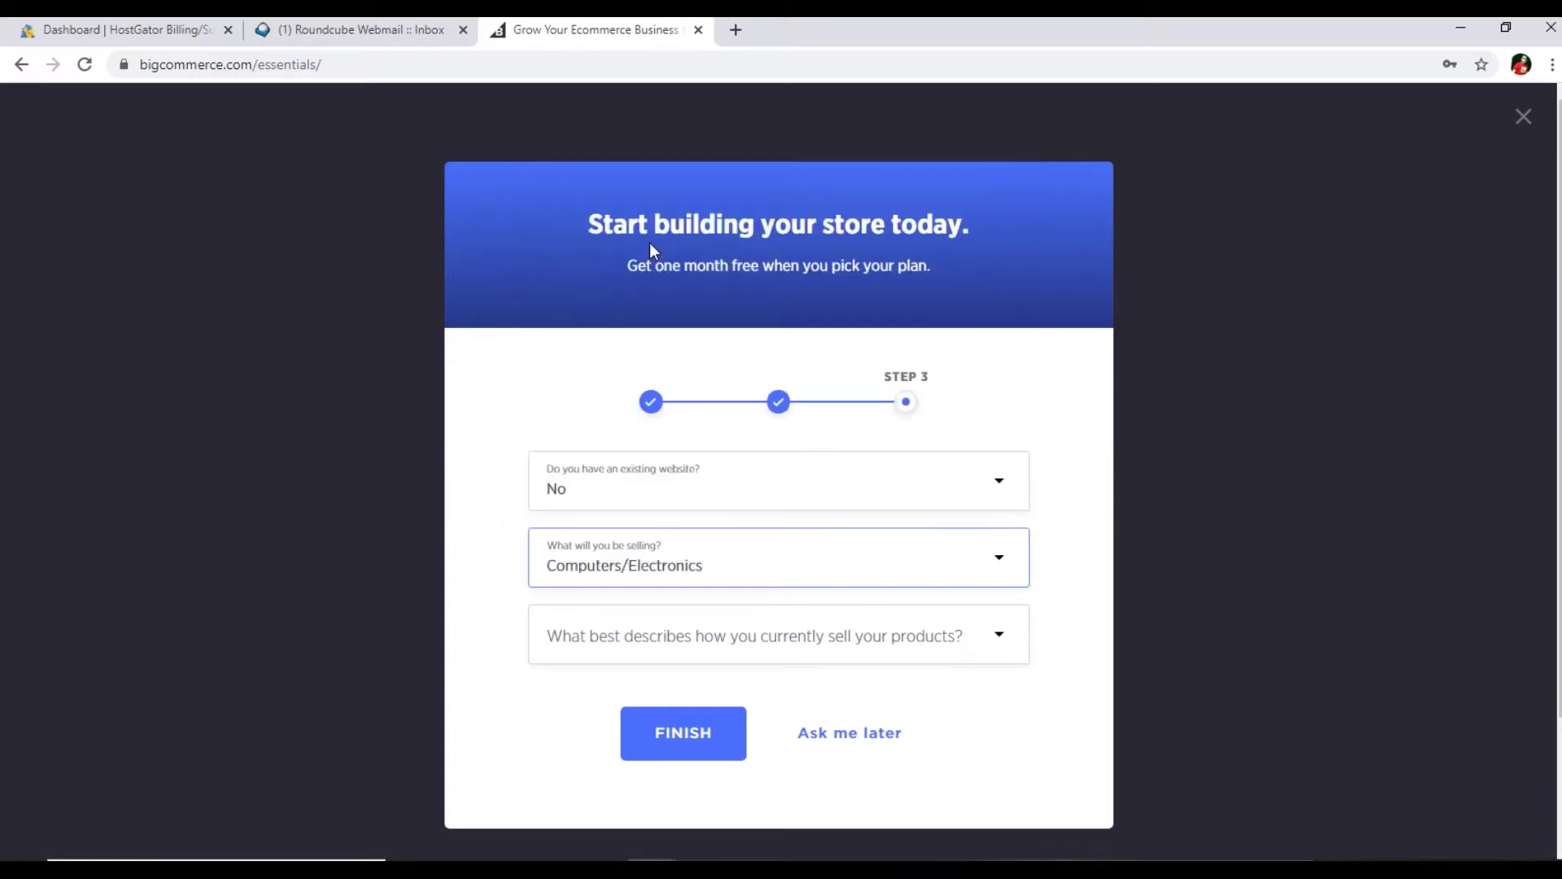
left_click(606, 646)
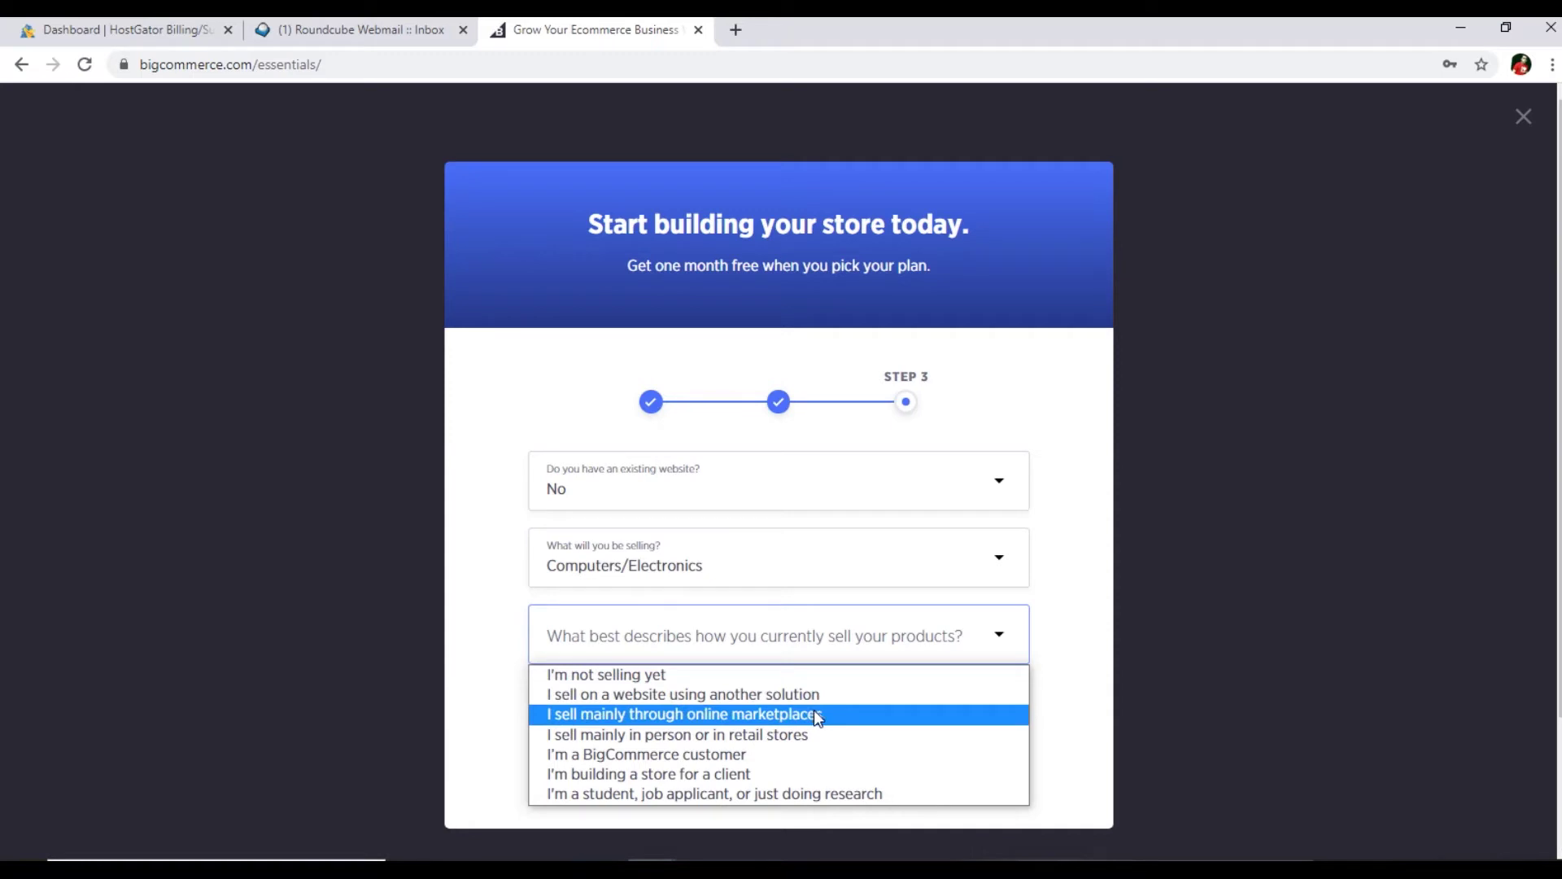
left_click(739, 677)
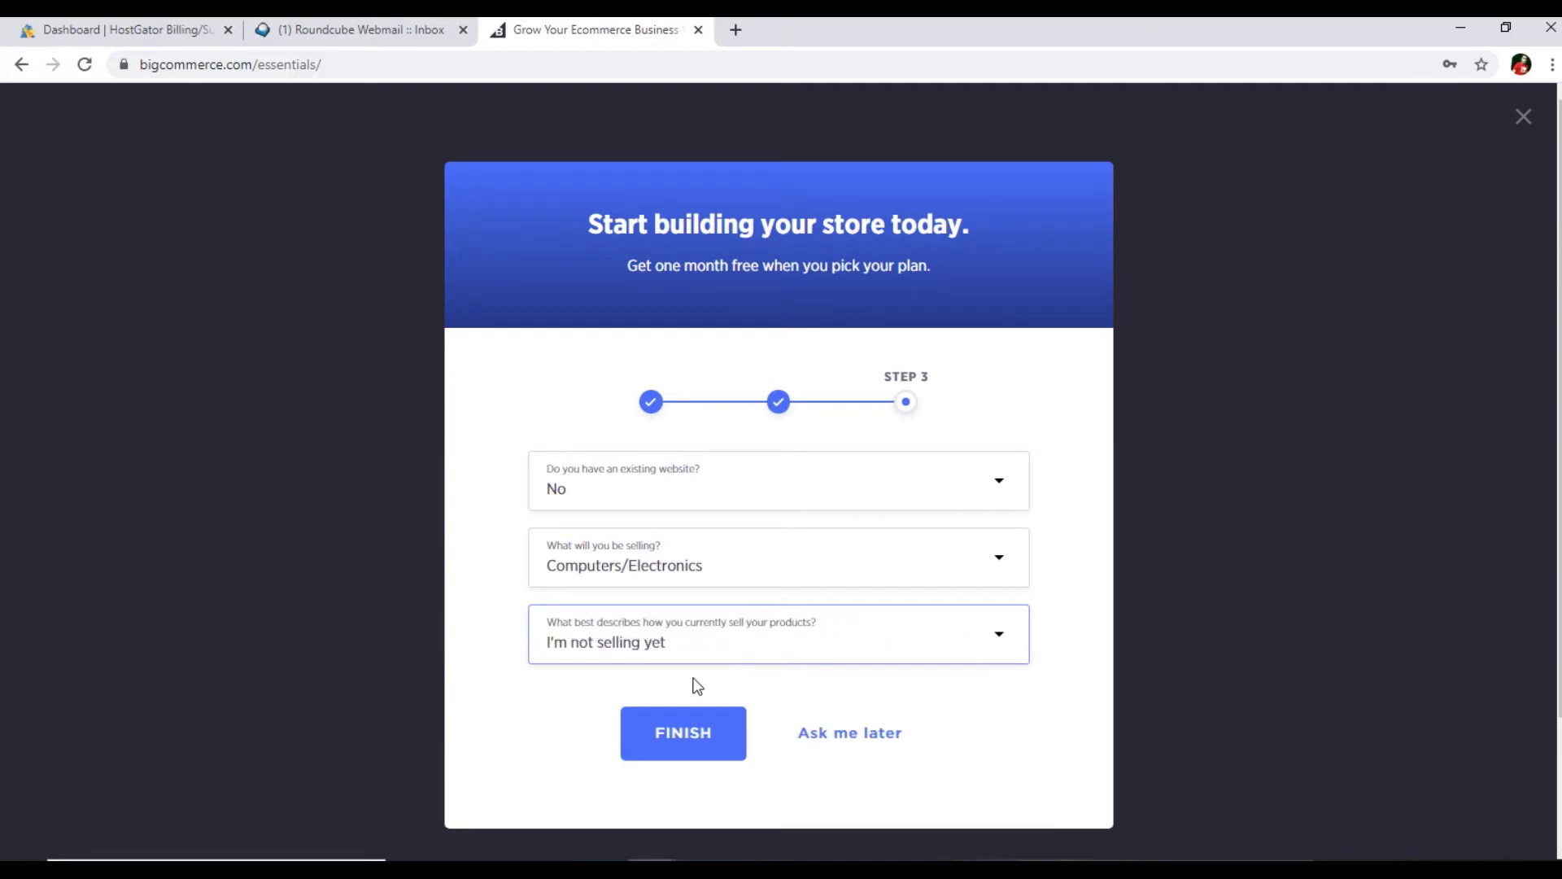
left_click(671, 737)
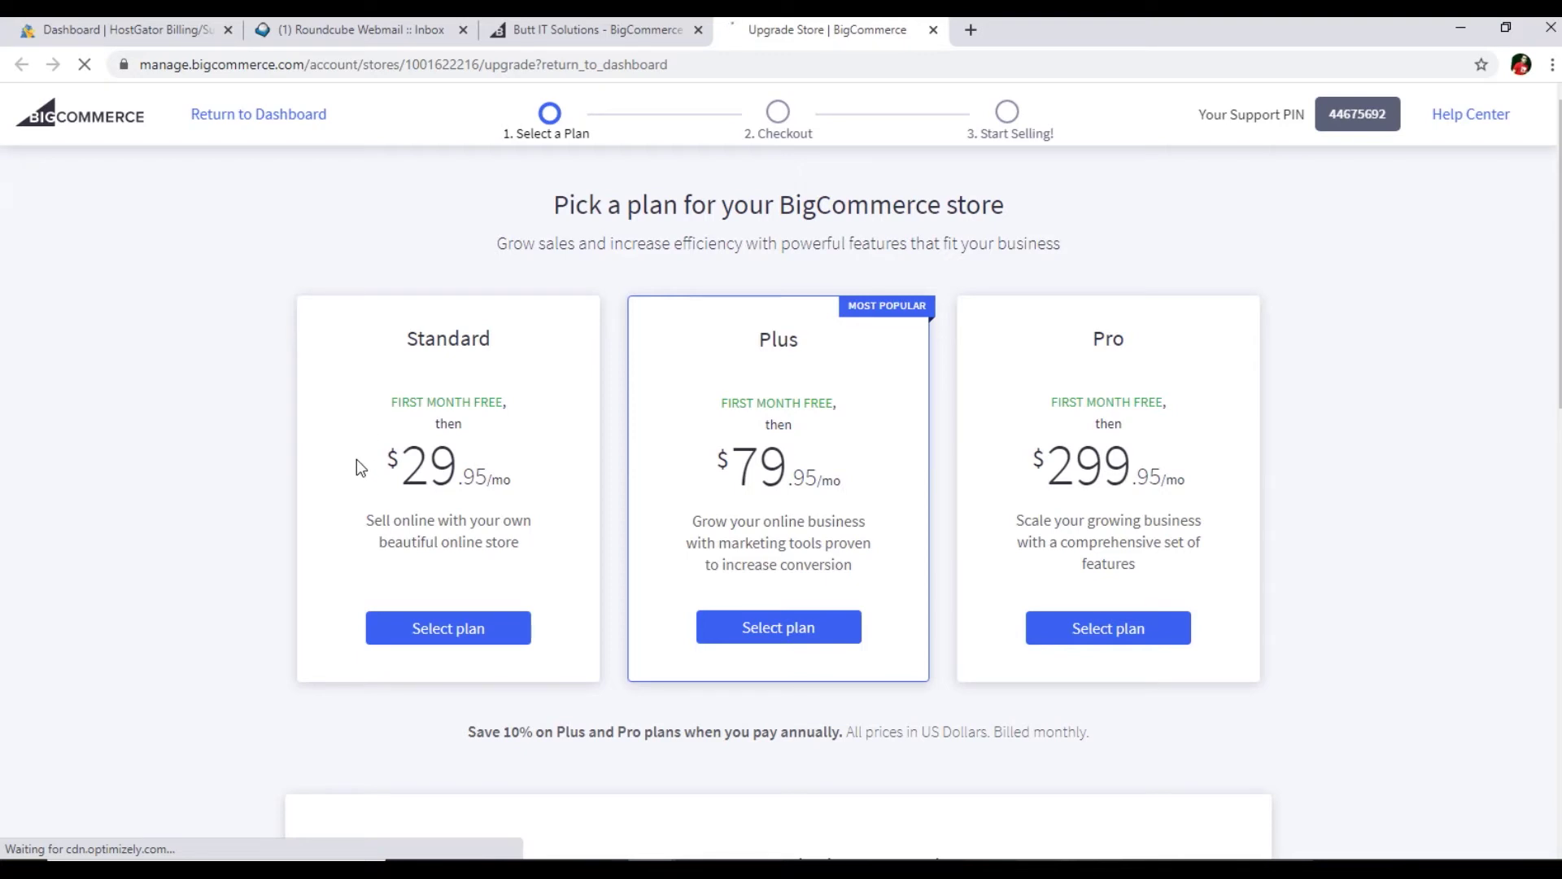
scroll(359, 465, "down", 5)
scroll(358, 466, "down", 1)
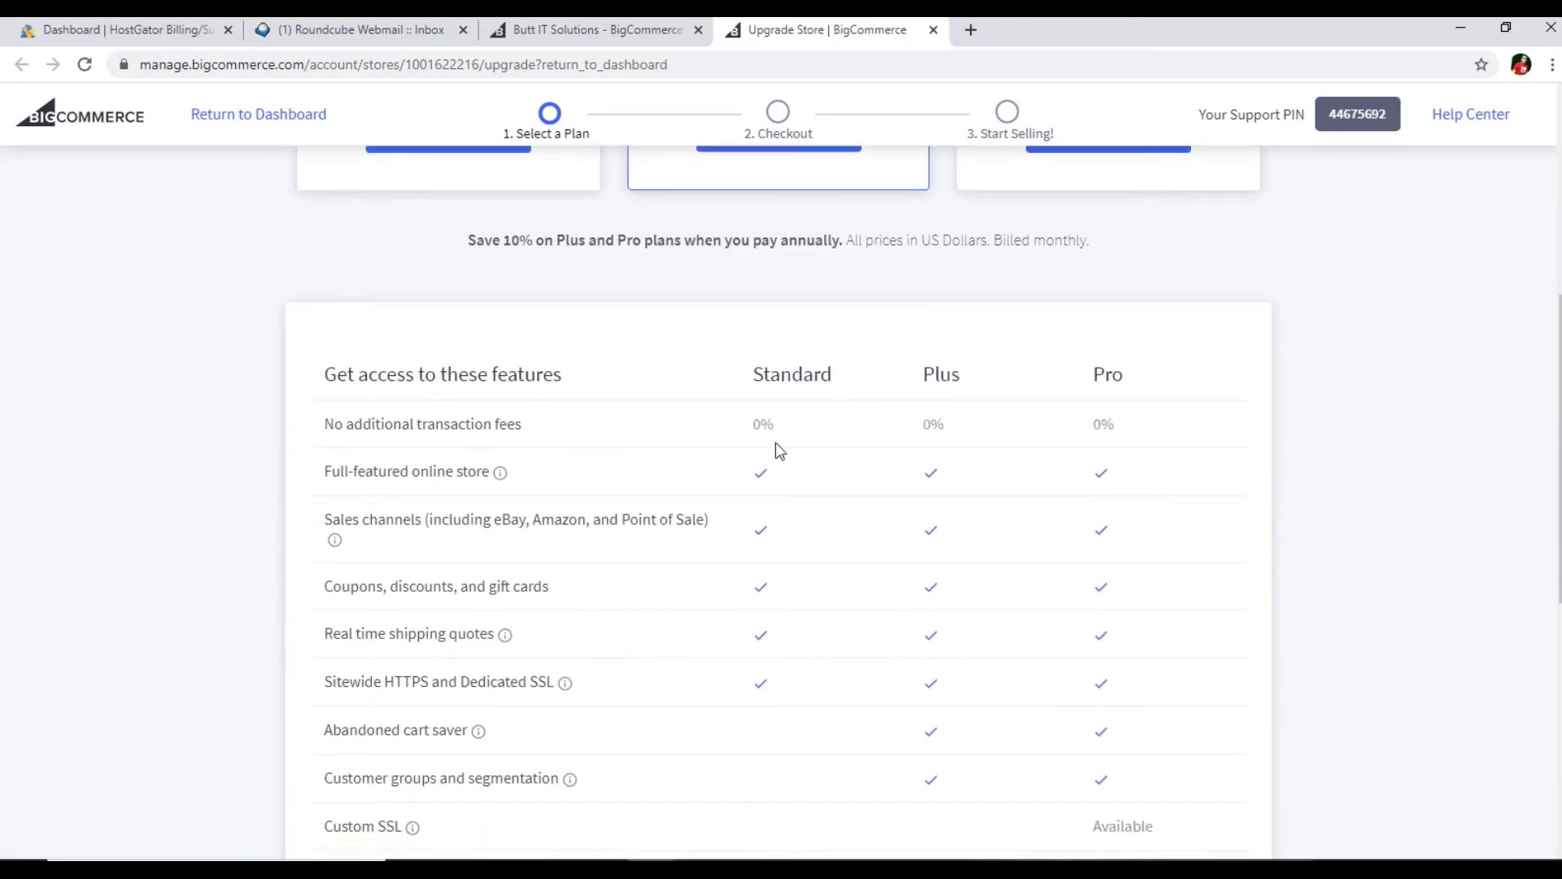
scroll(699, 515, "down", 5)
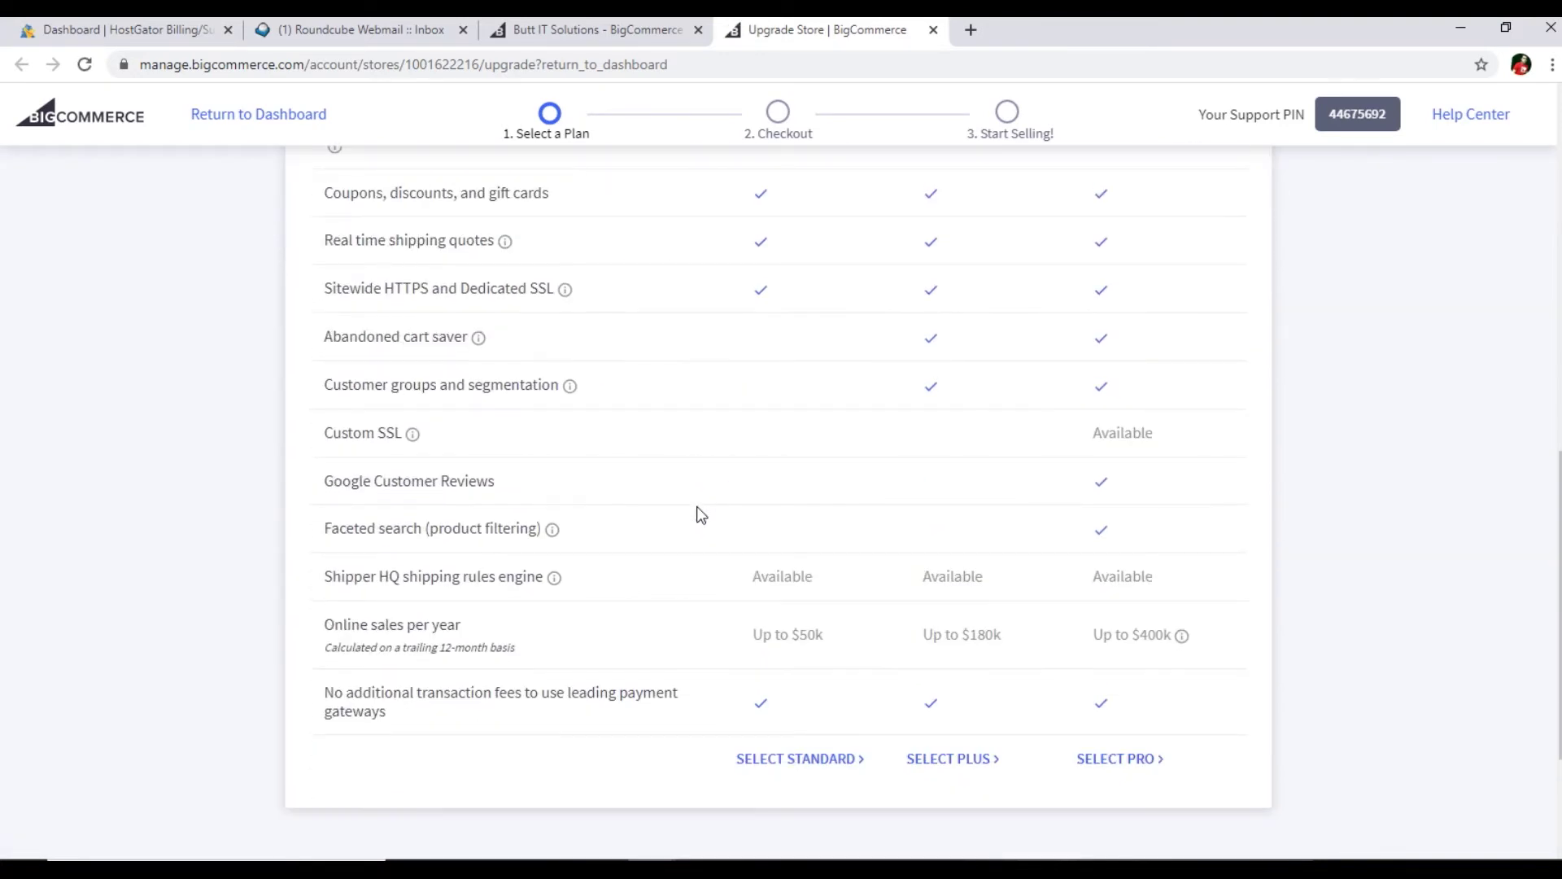
scroll(697, 509, "up", 8)
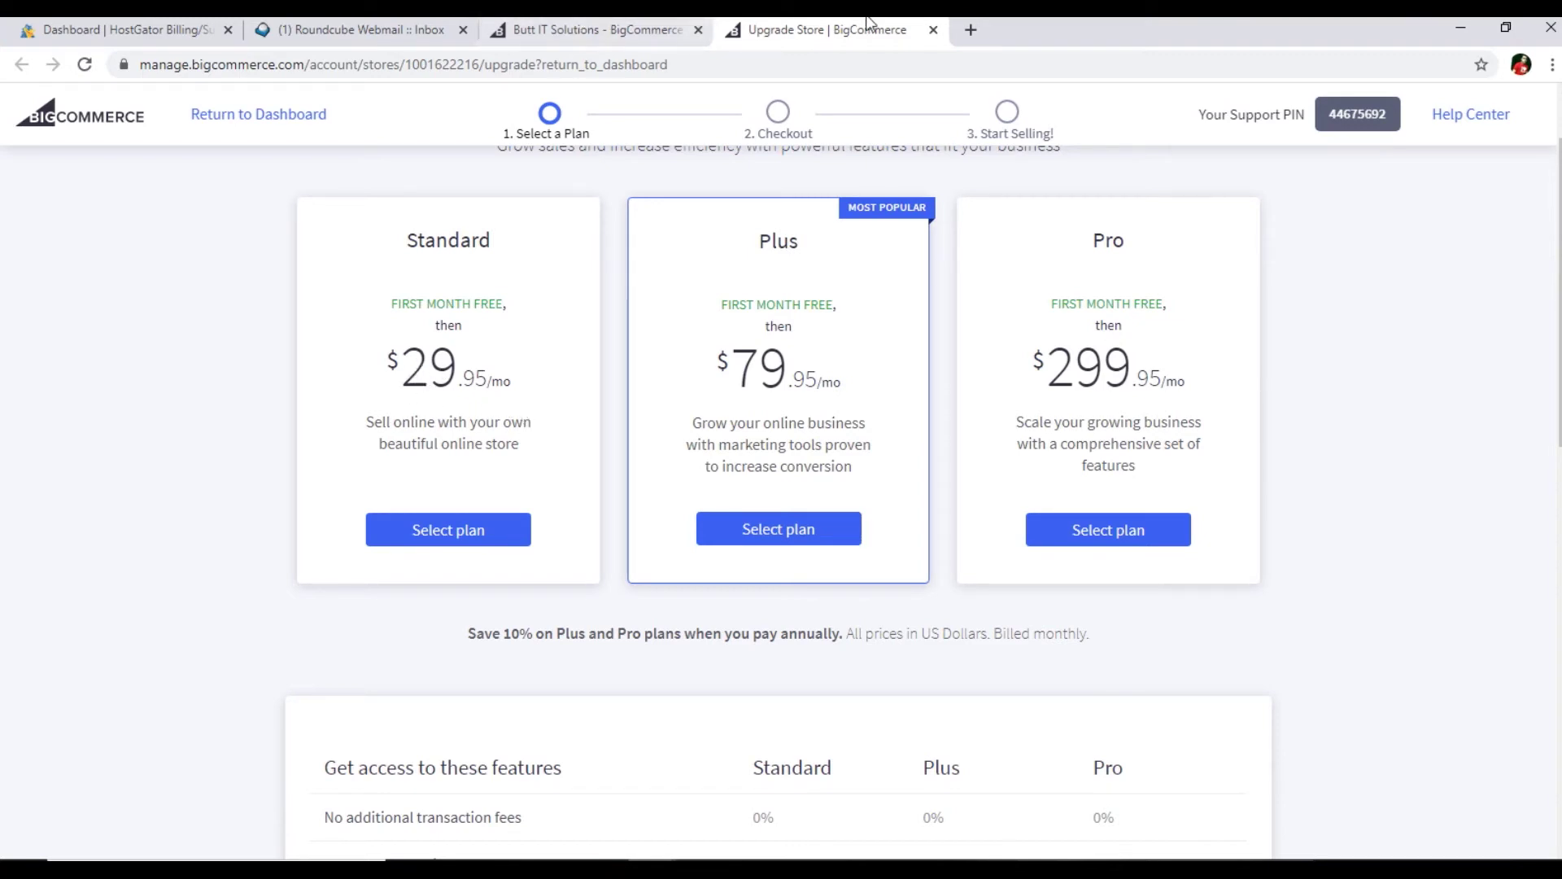
left_click(934, 30)
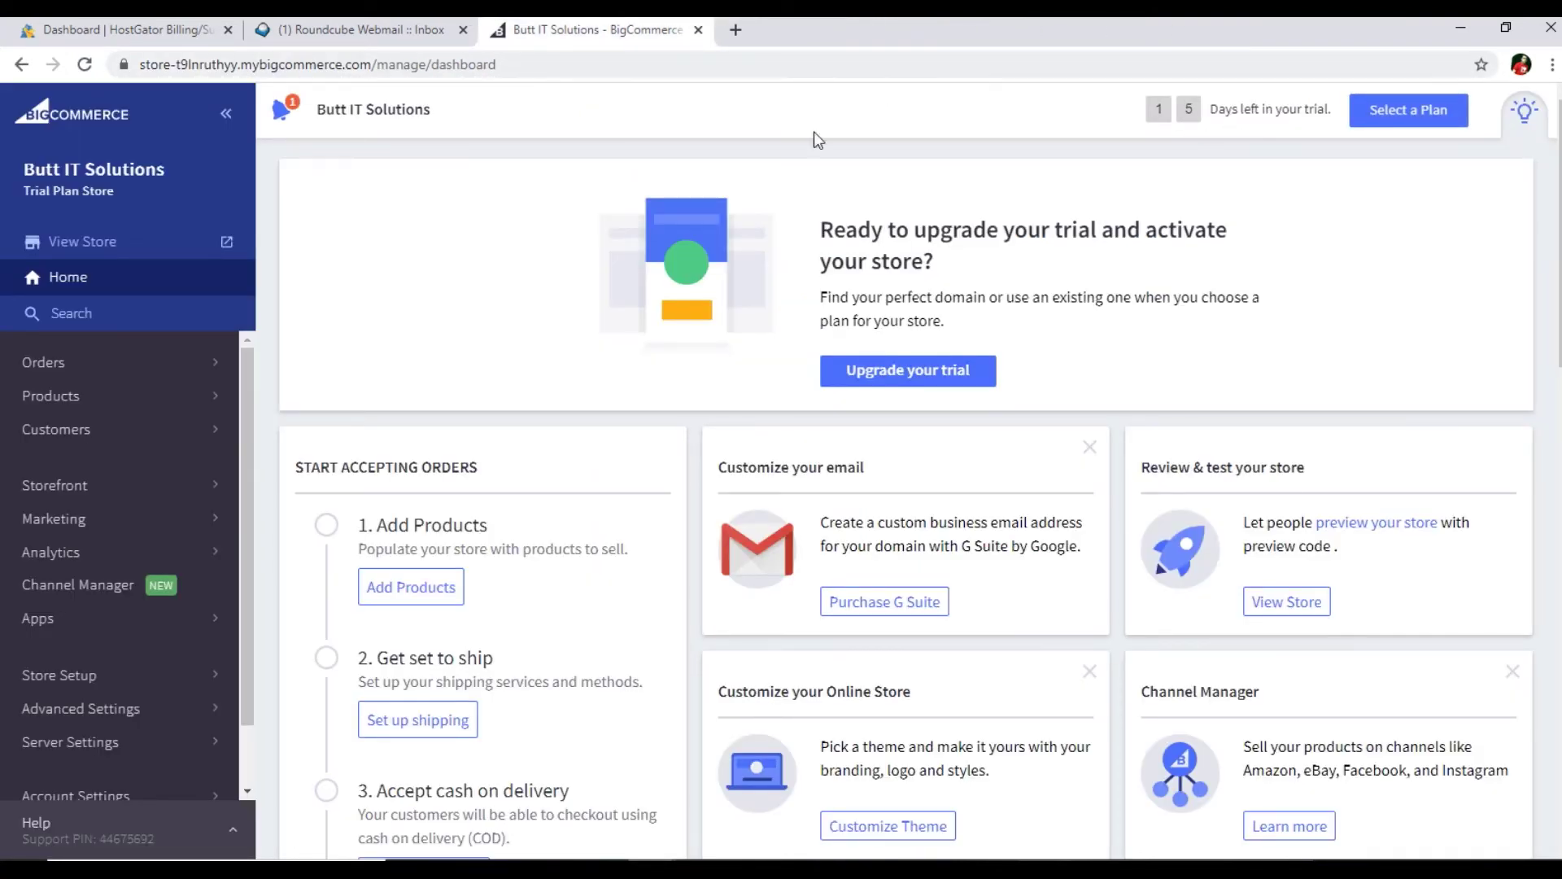
scroll(855, 391, "down", 6)
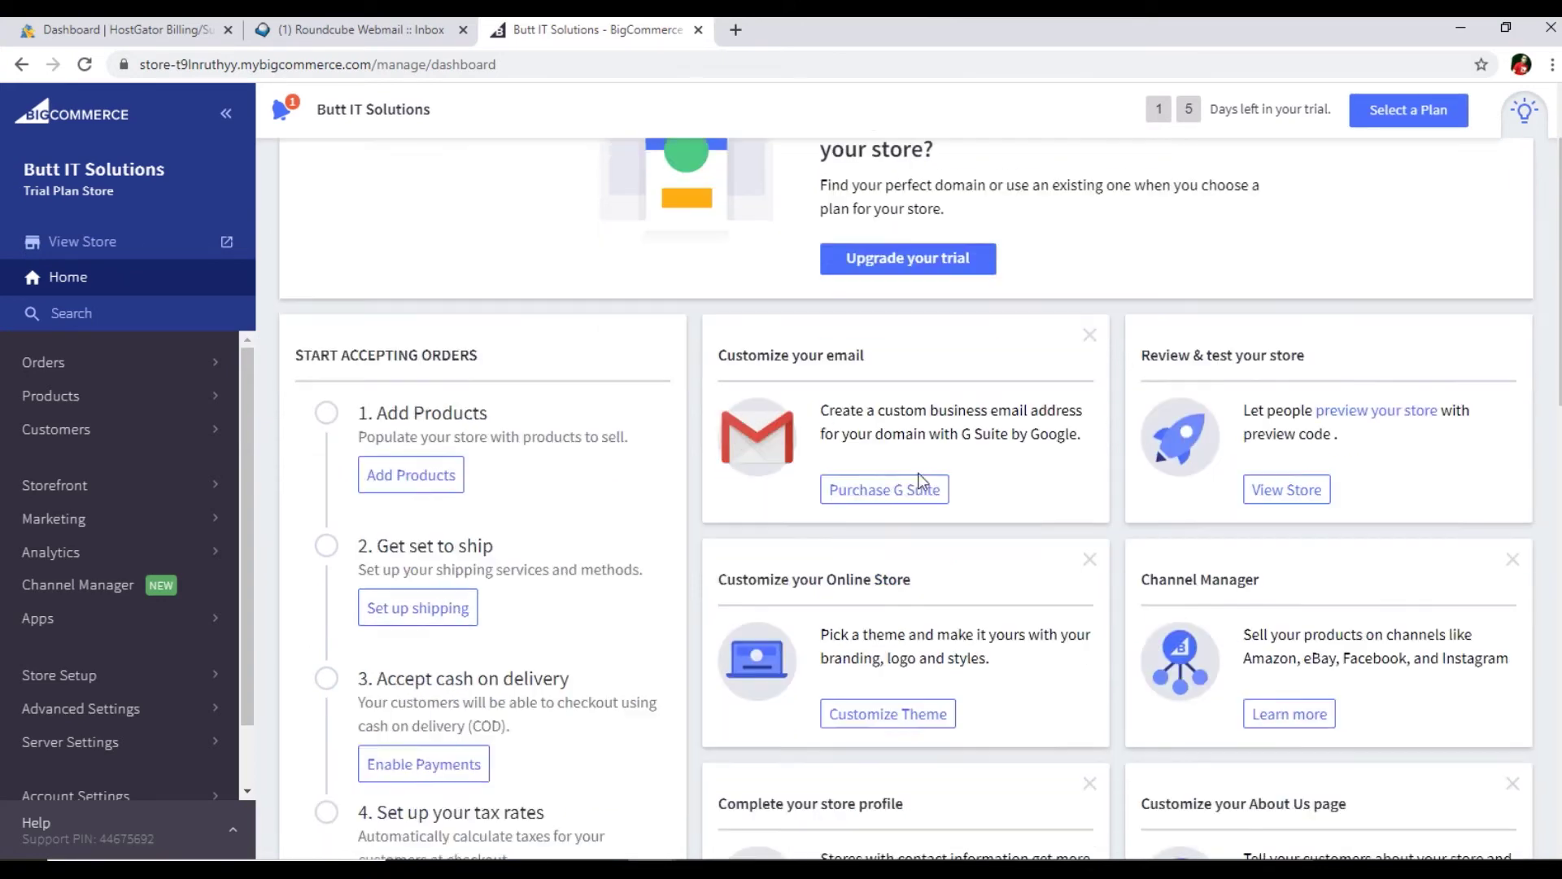
scroll(858, 474, "up", 5)
scroll(857, 475, "up", 1)
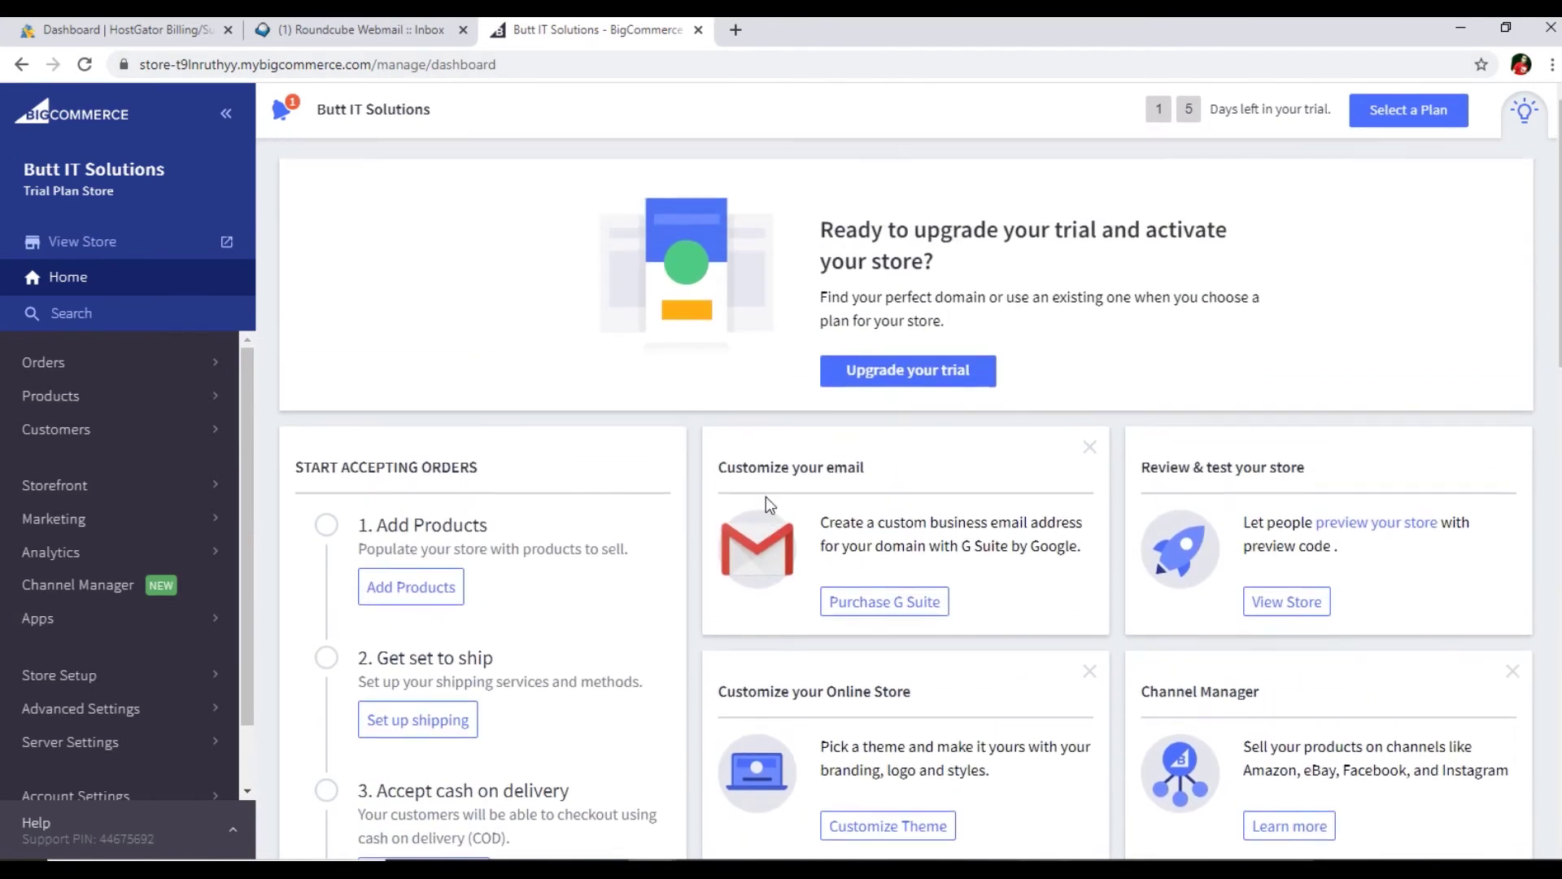
scroll(764, 497, "down", 9)
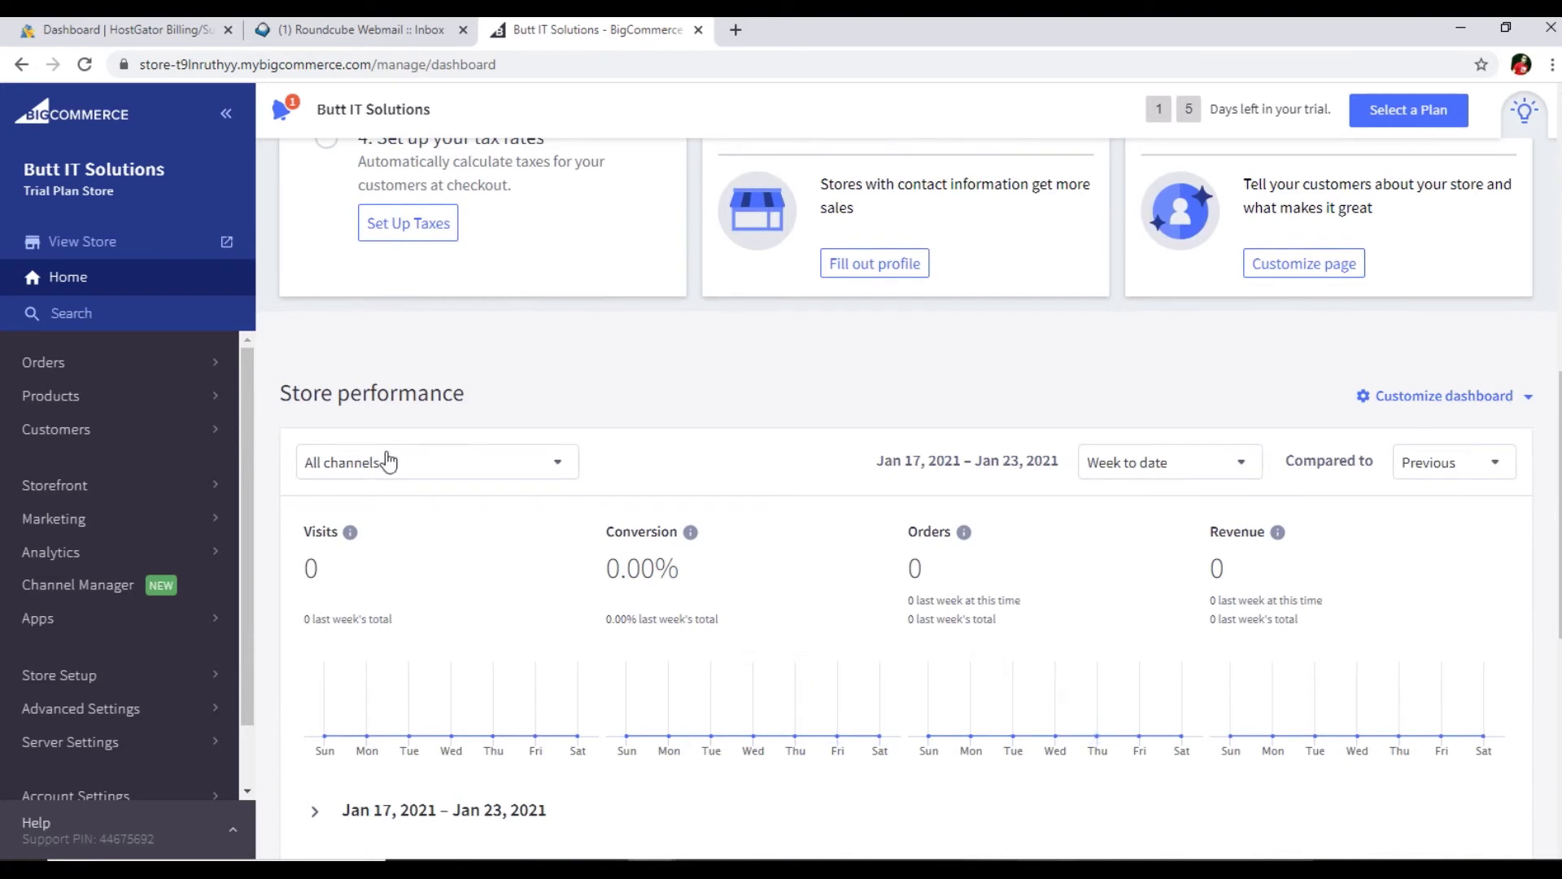
left_click(1497, 404)
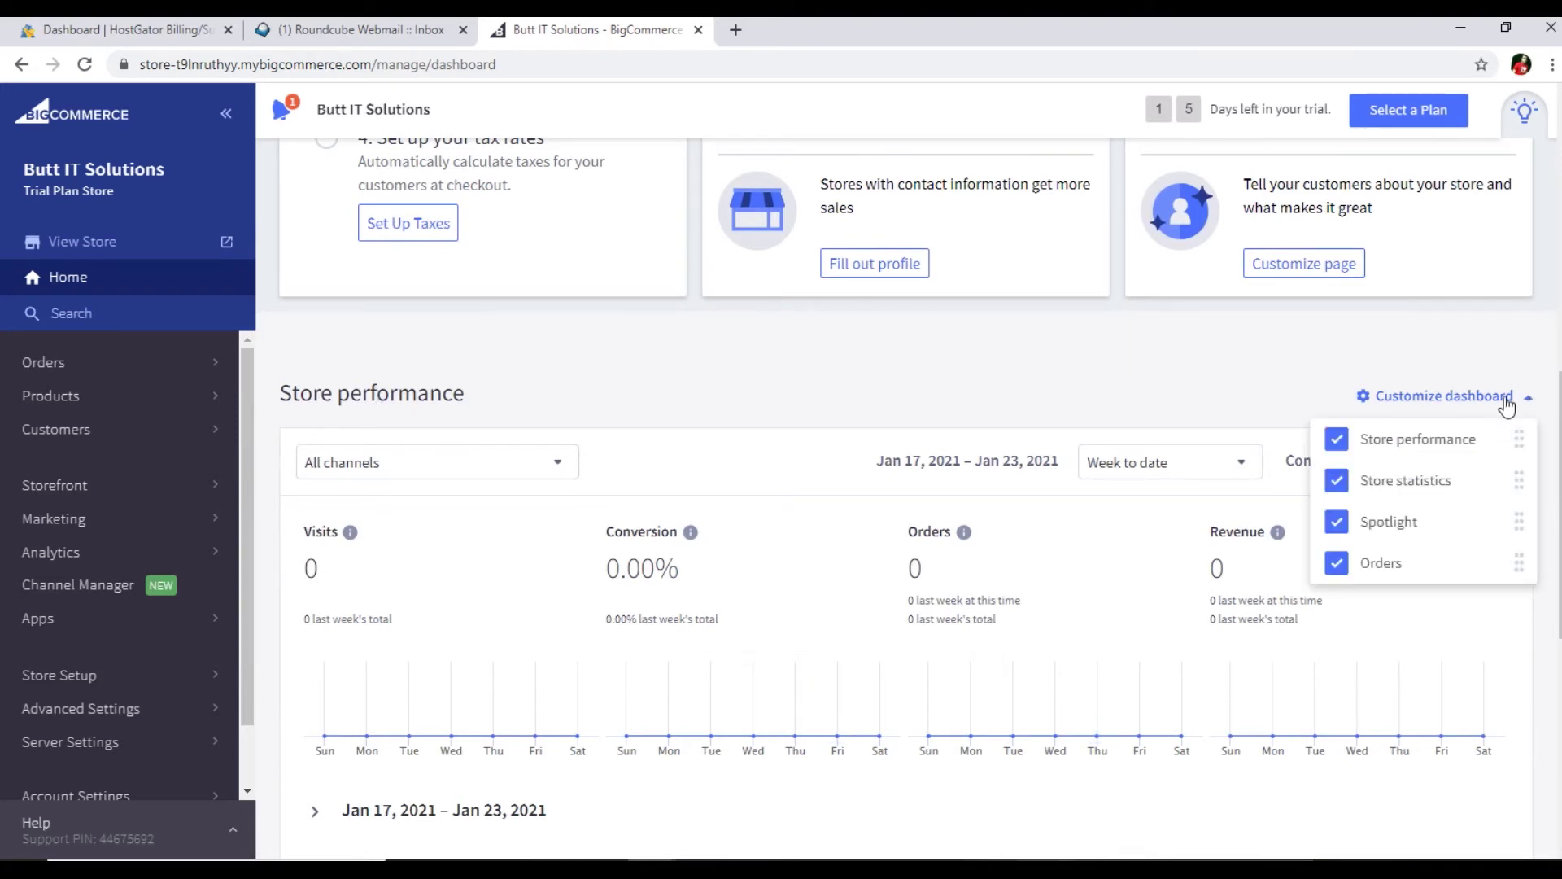
left_click(1336, 440)
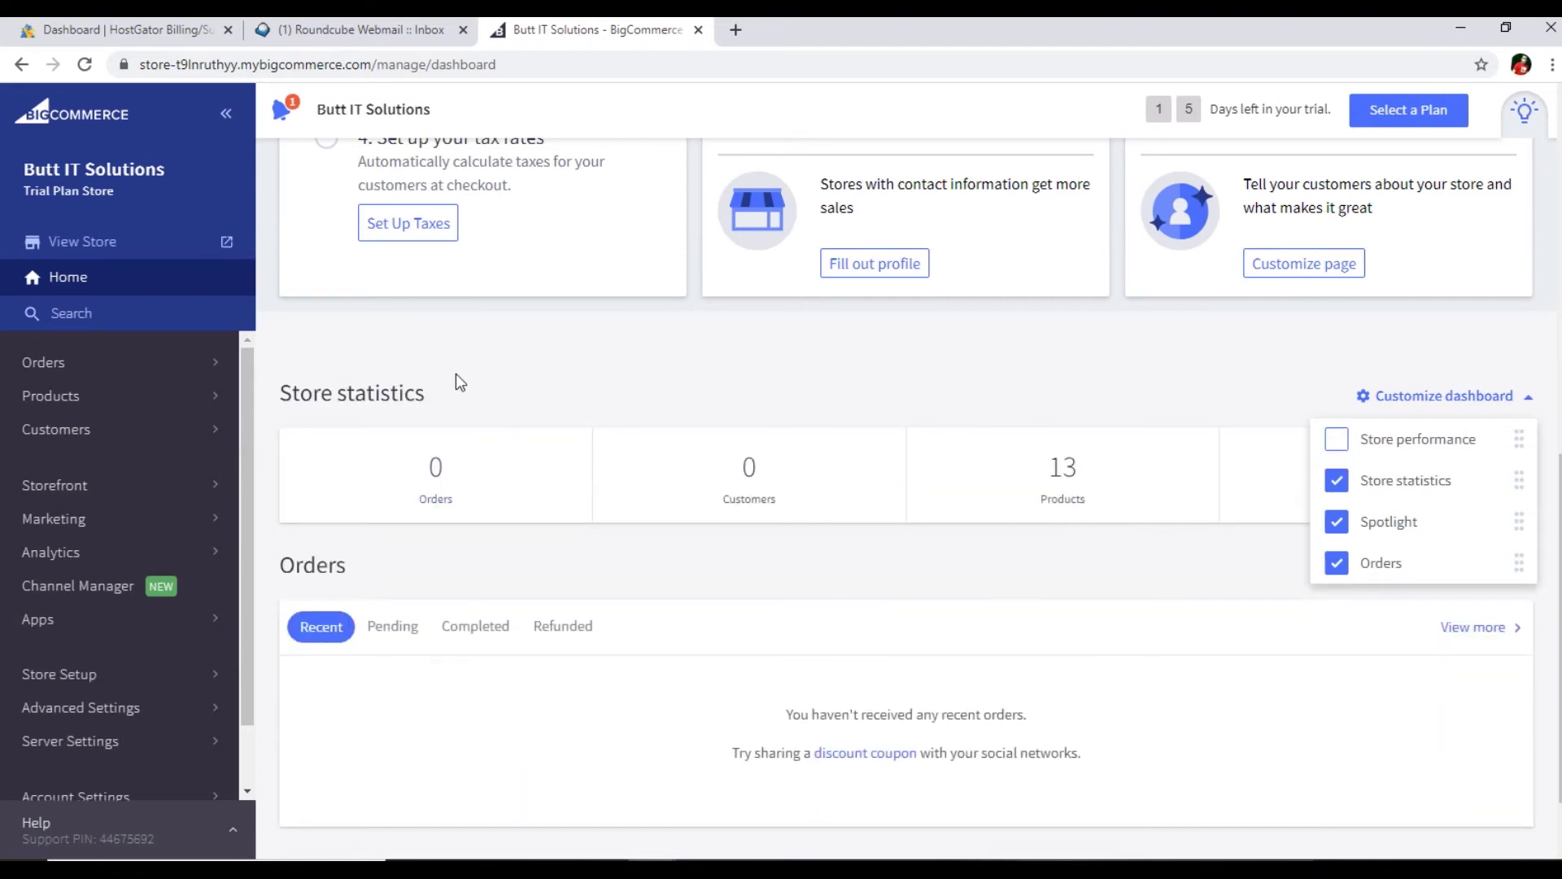
left_click(1342, 488)
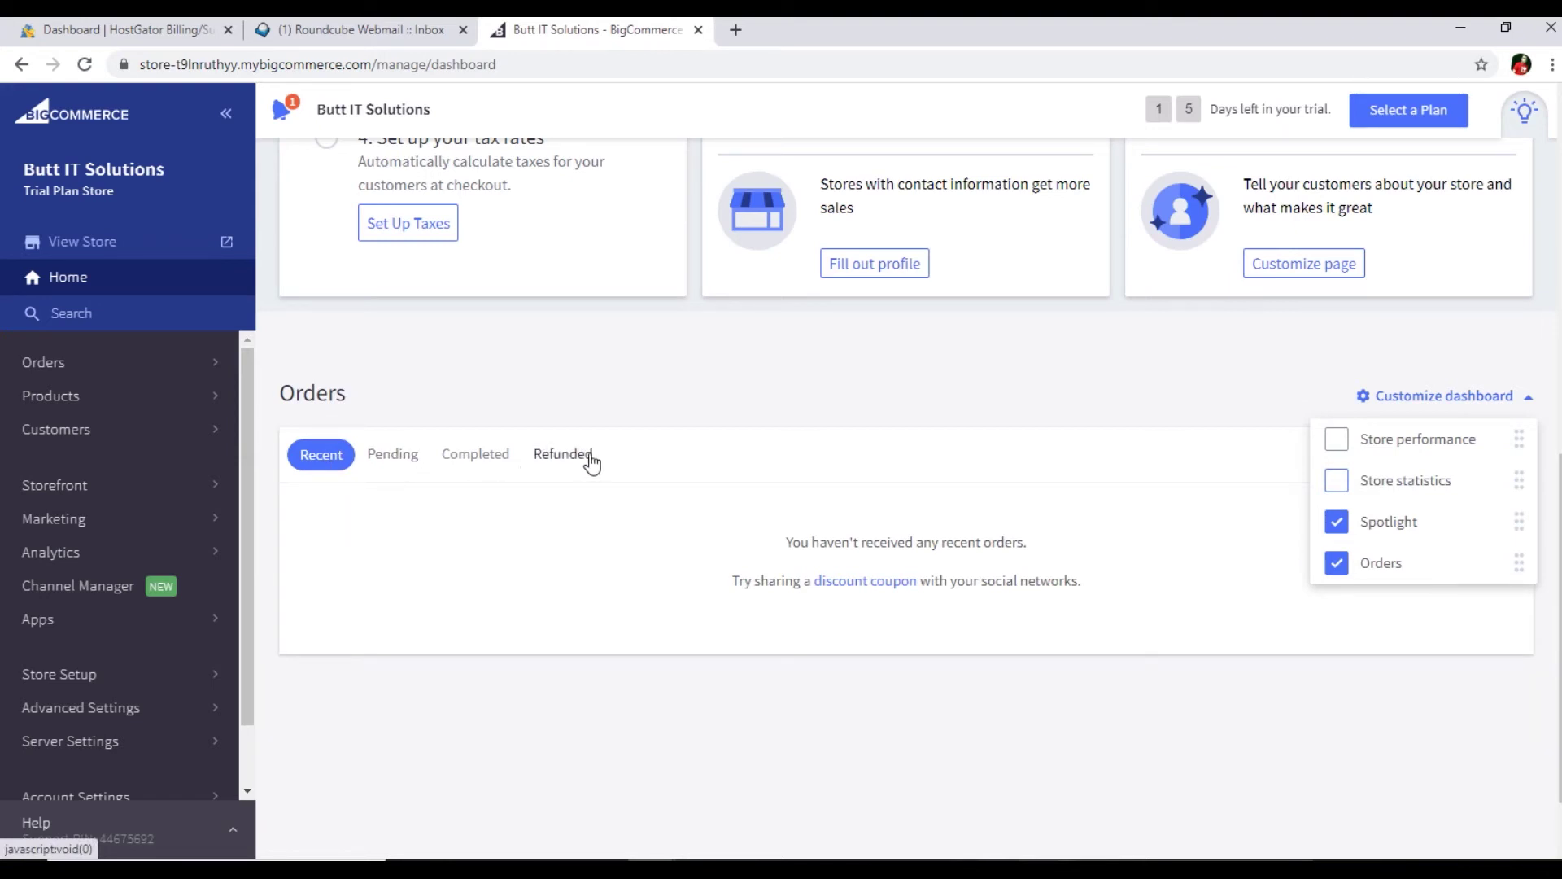
left_click(1337, 481)
left_click(1337, 440)
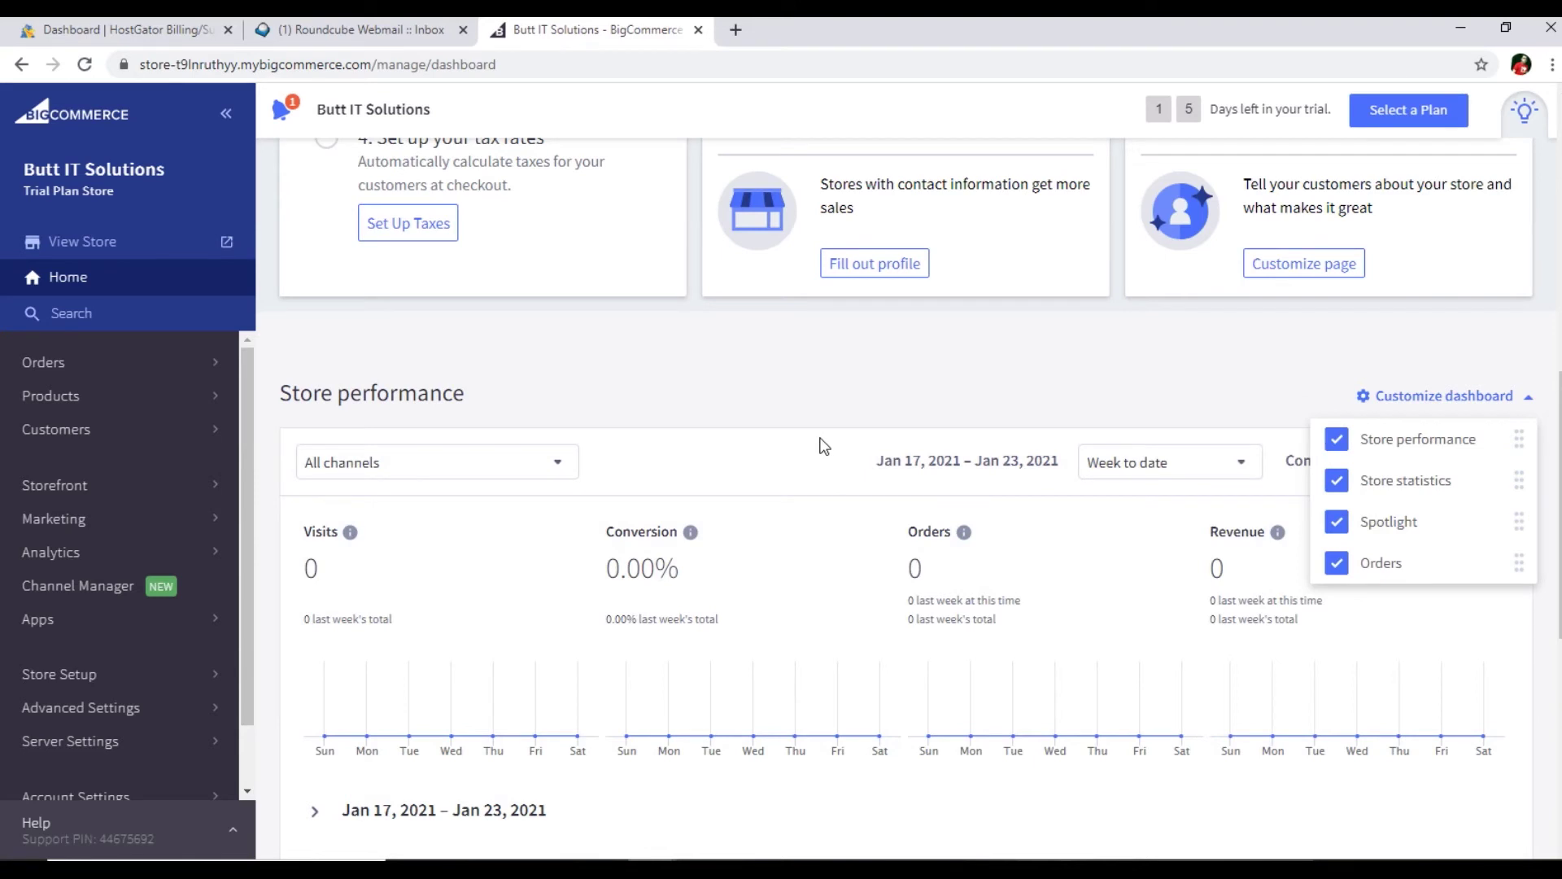
left_click(827, 397)
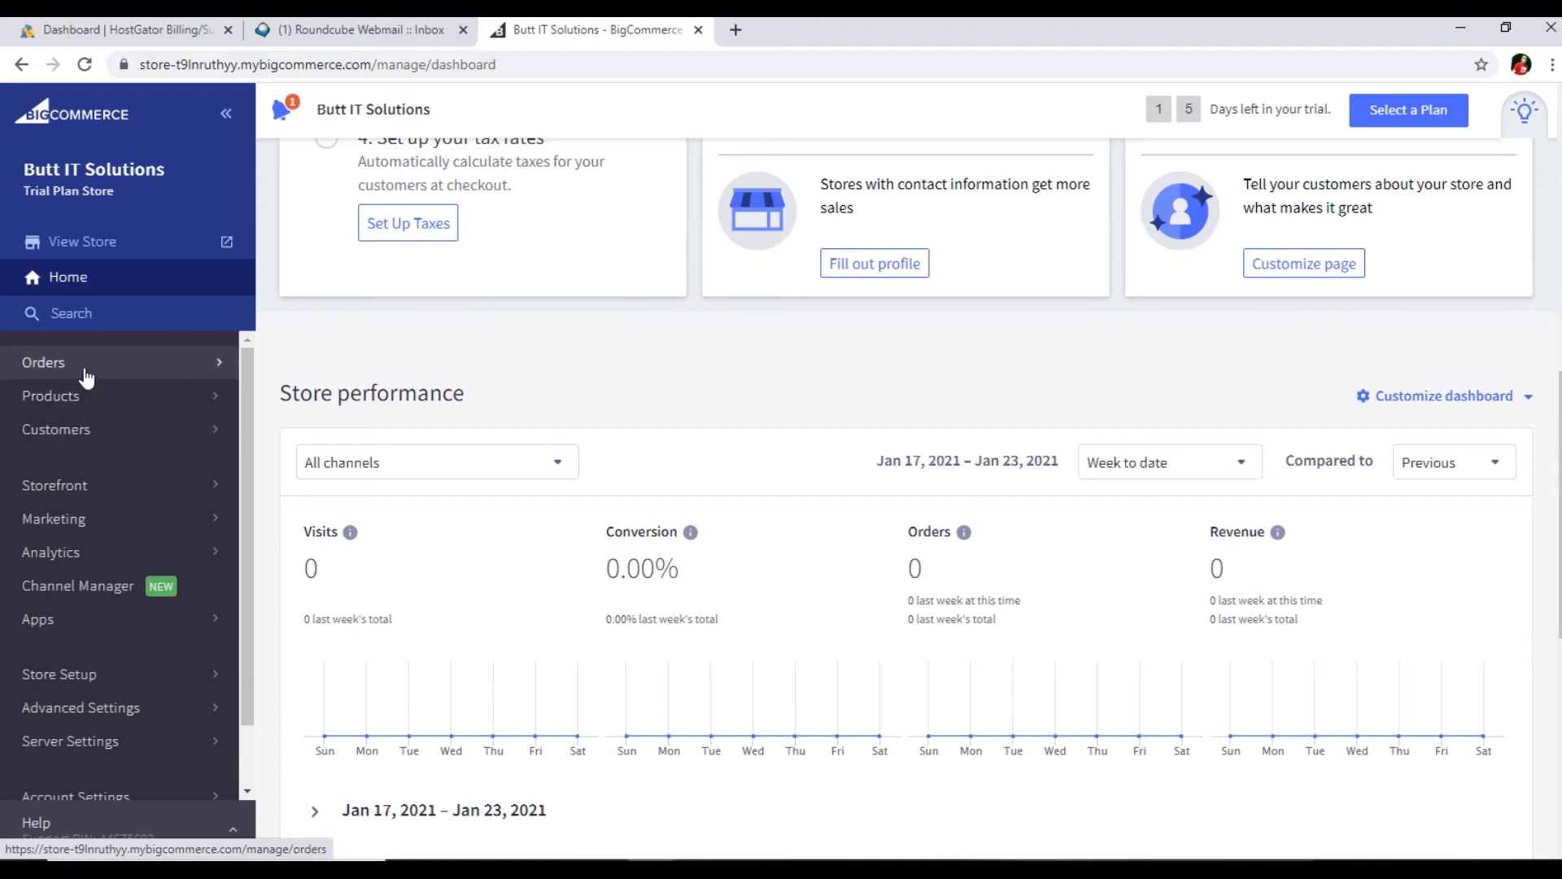
- Visit the Orders, Products and Customers pages in turn, returning to the main sidebar menu
left_click(85, 371)
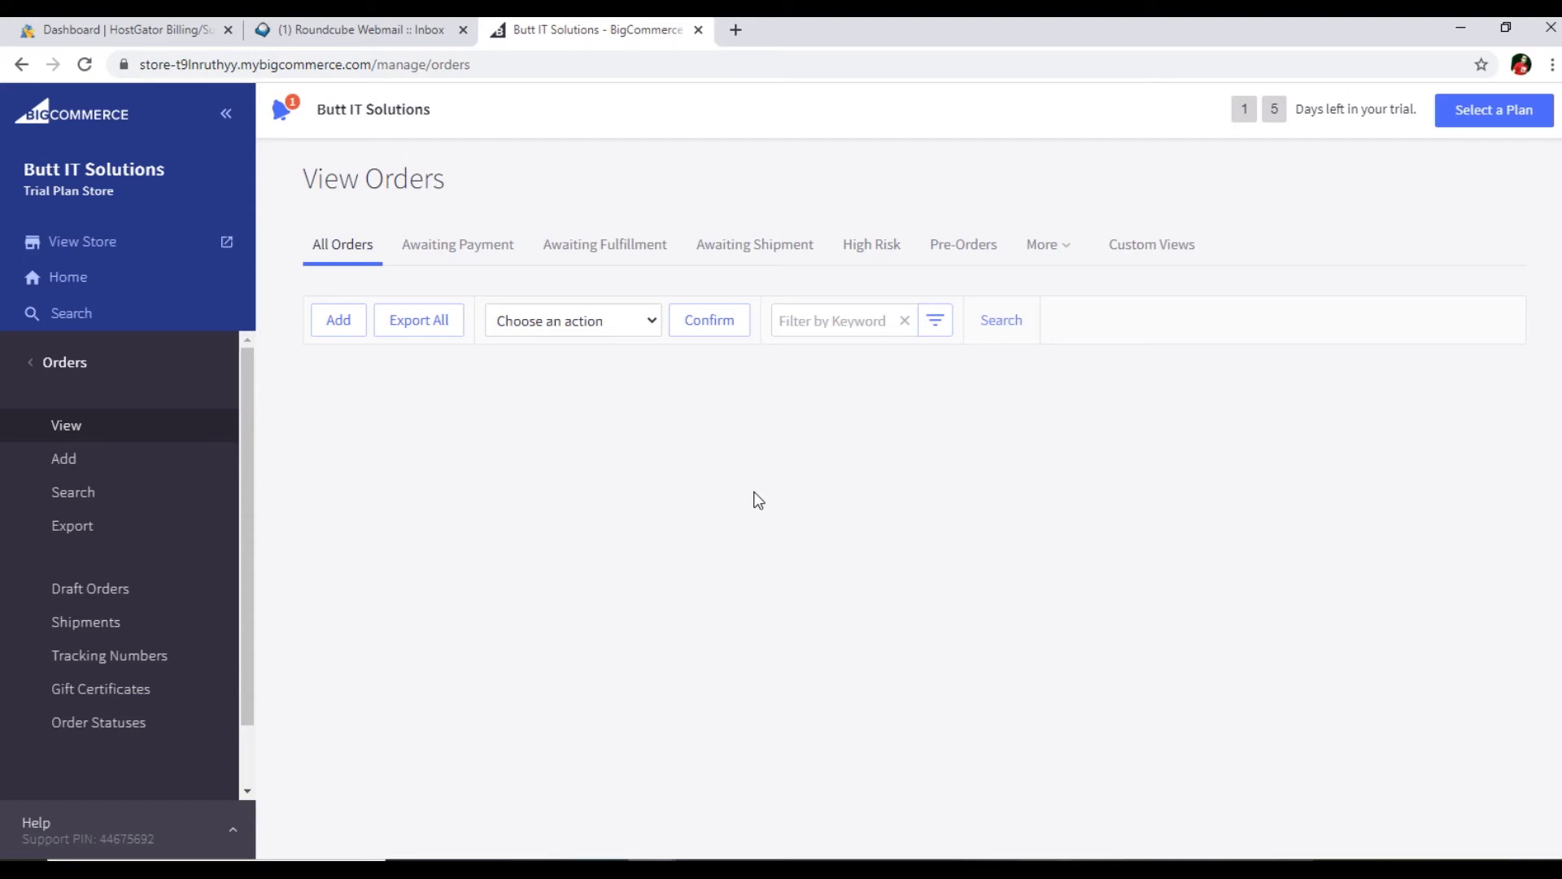
left_click(32, 368)
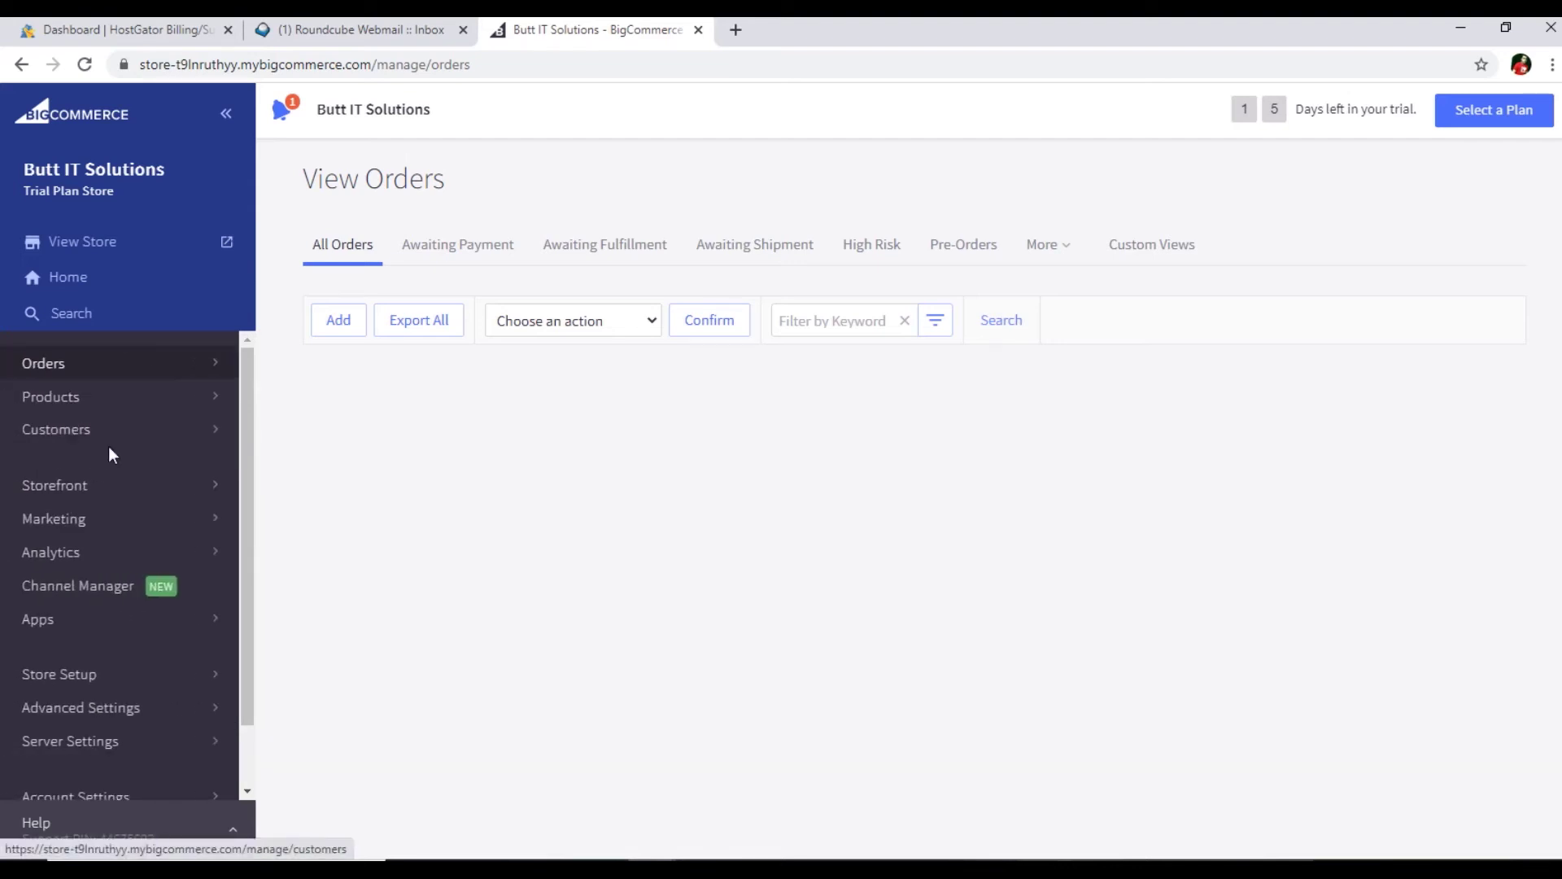
left_click(93, 406)
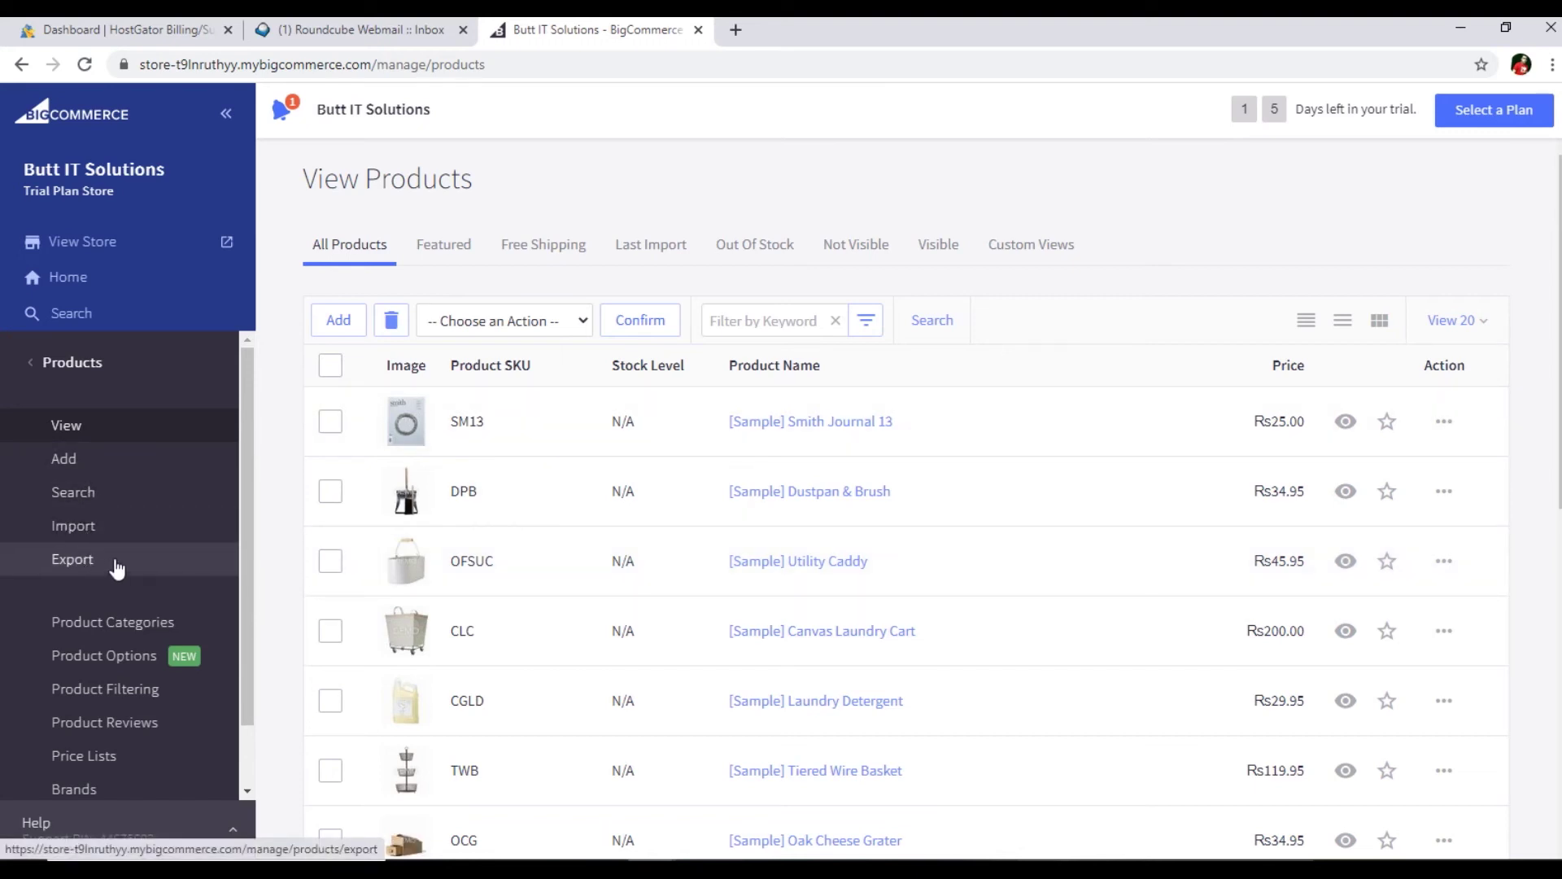
left_click(31, 363)
left_click(66, 429)
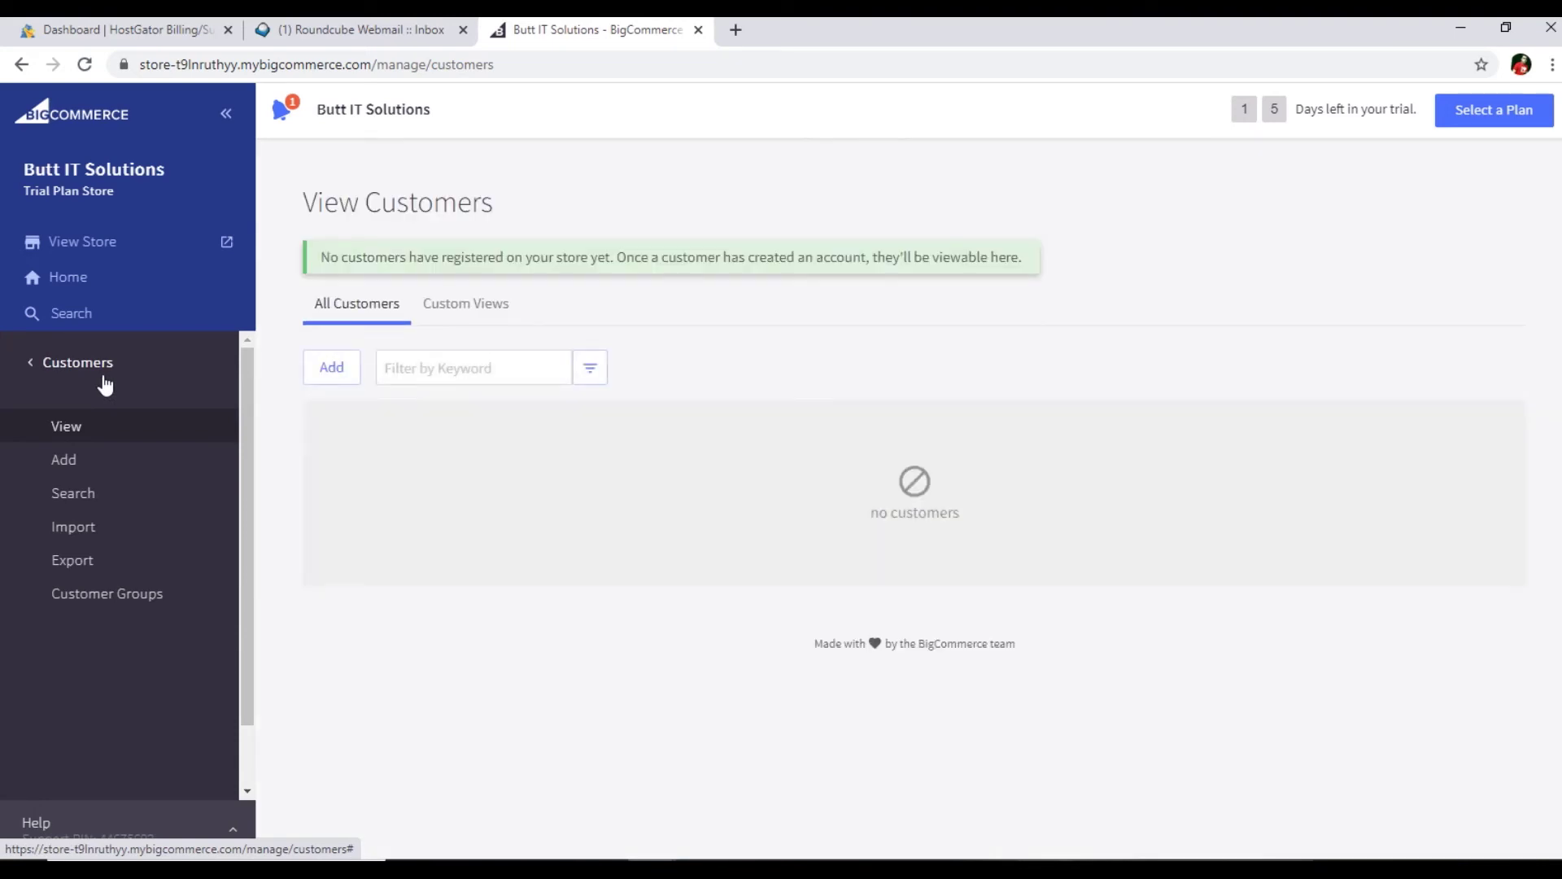
left_click(30, 362)
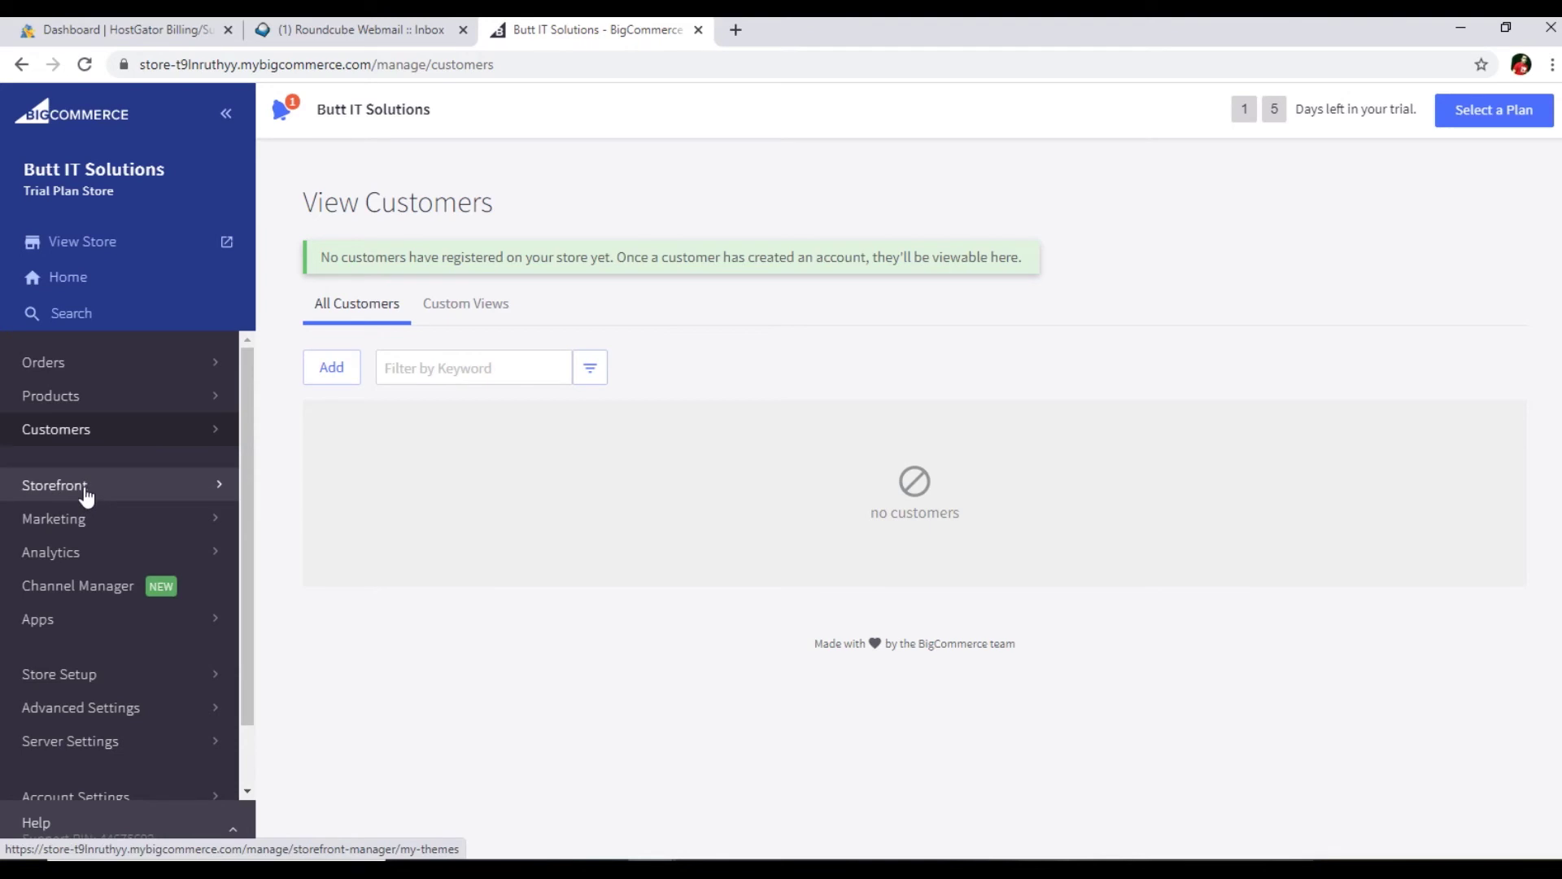
- Glance at the Themes and Banners pages, then open the Analytics overview
left_click(86, 491)
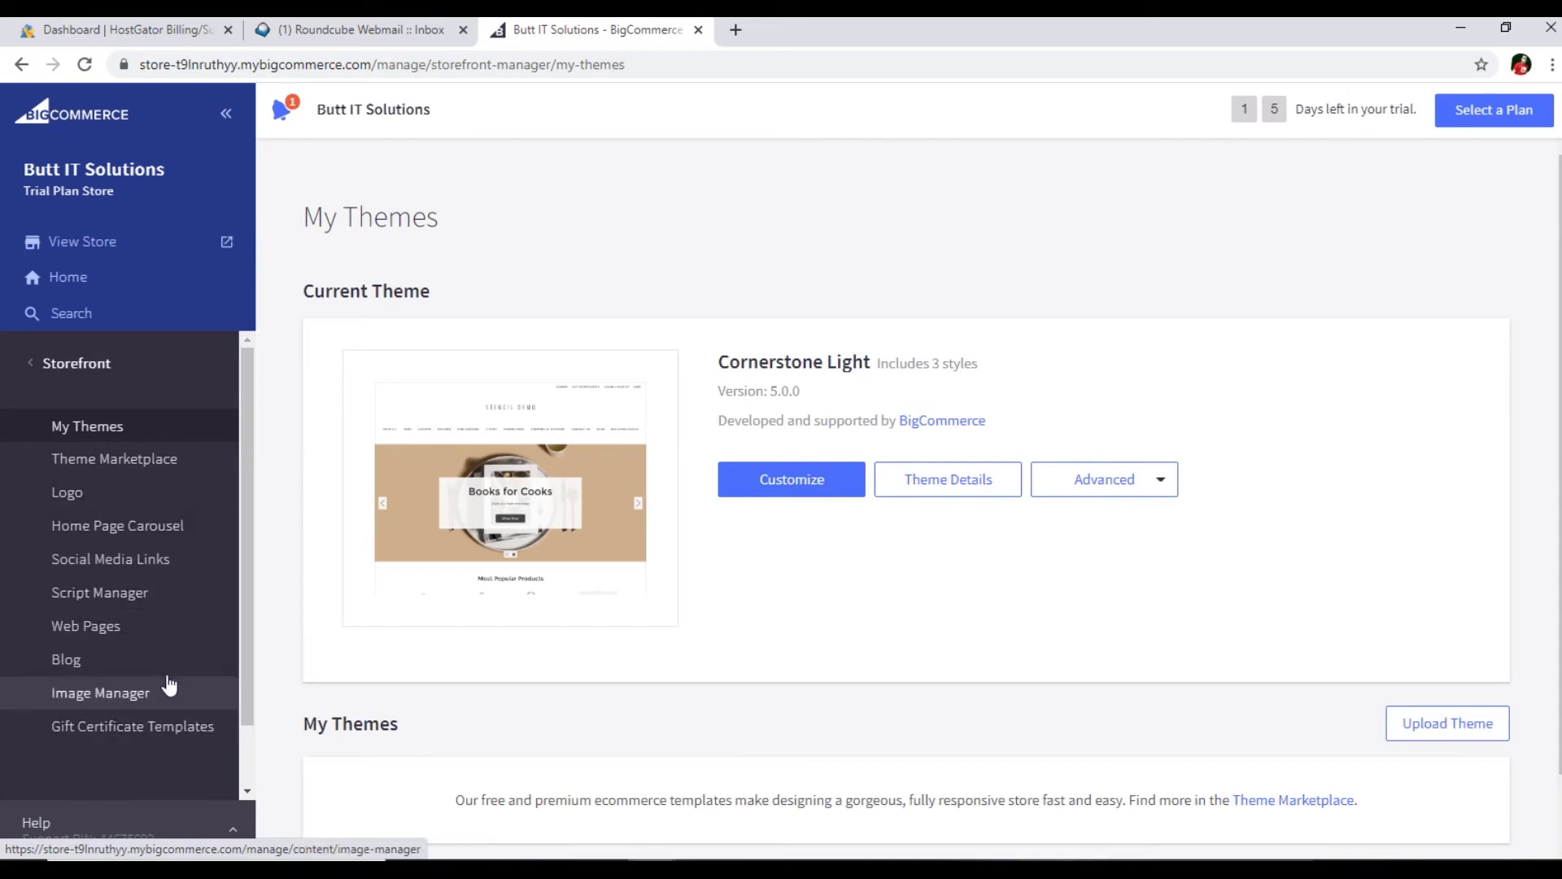
left_click(41, 366)
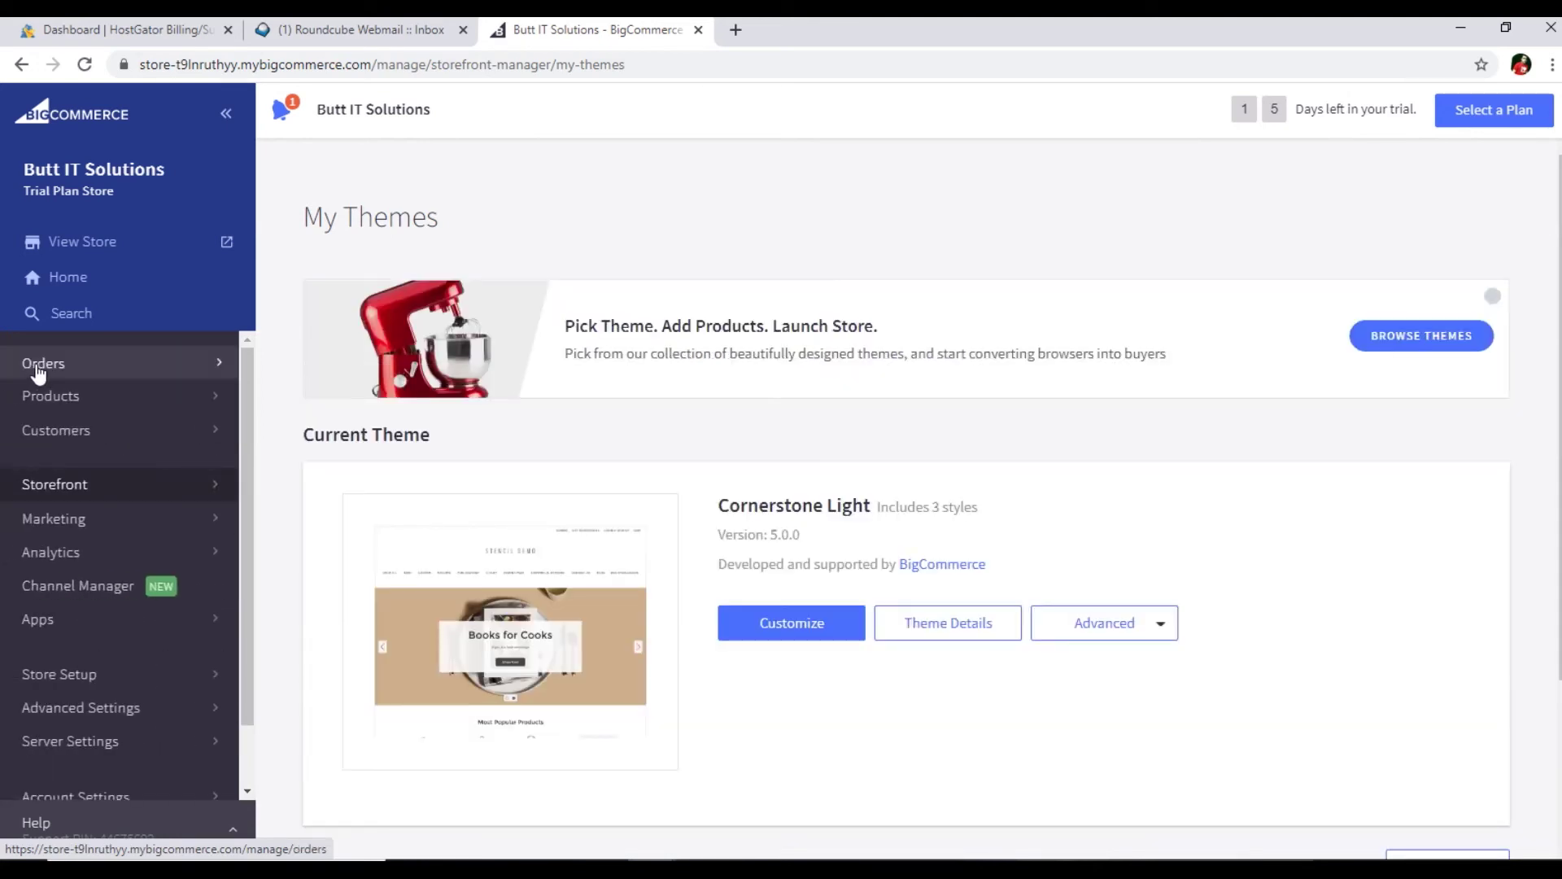
left_click(79, 534)
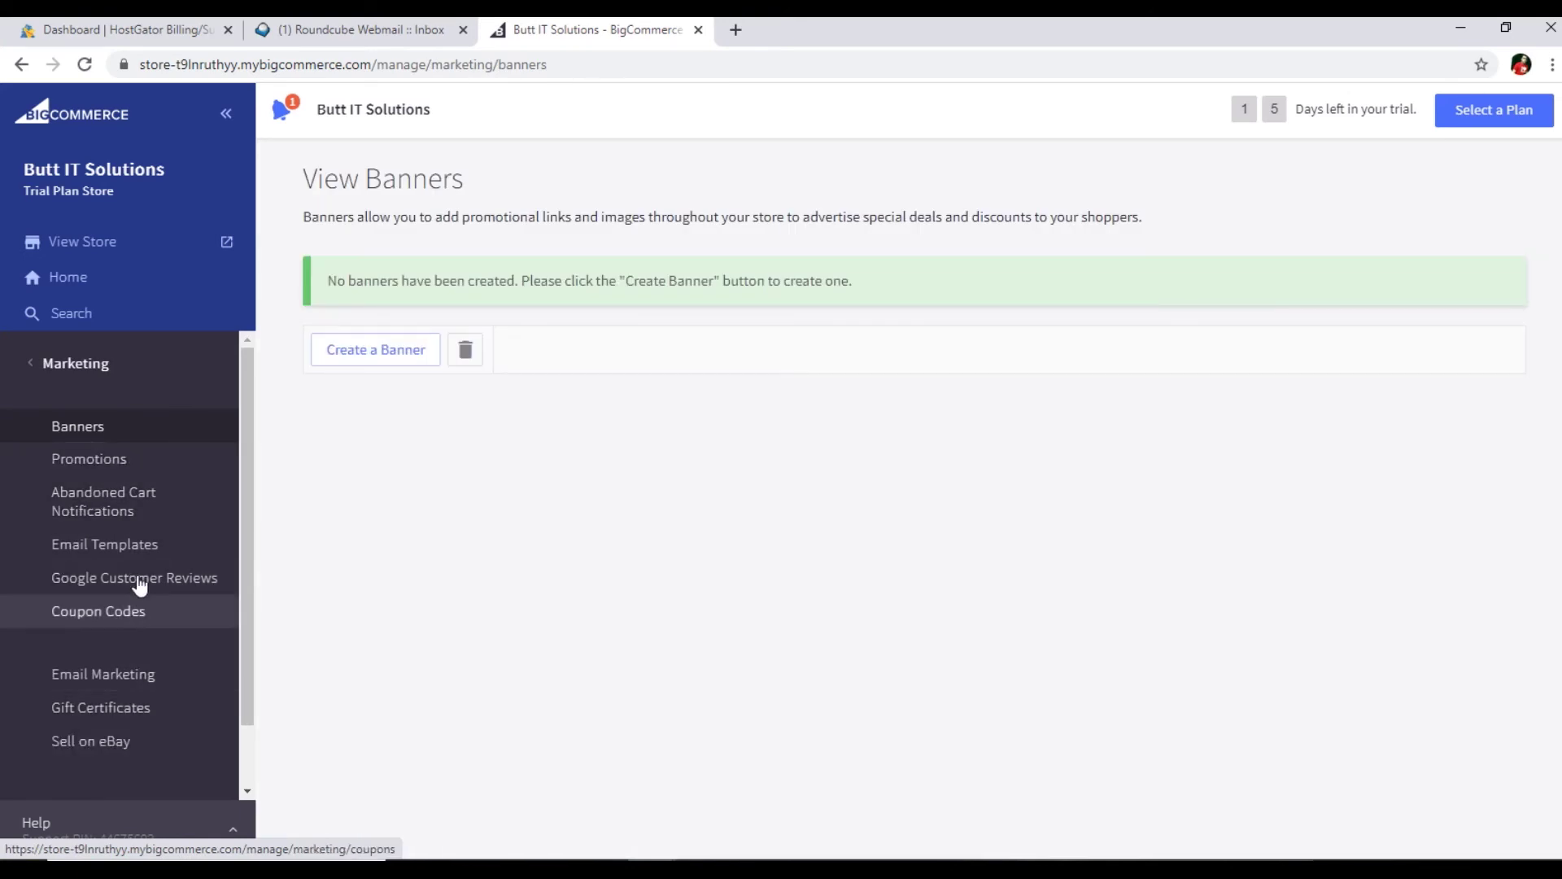
left_click(33, 362)
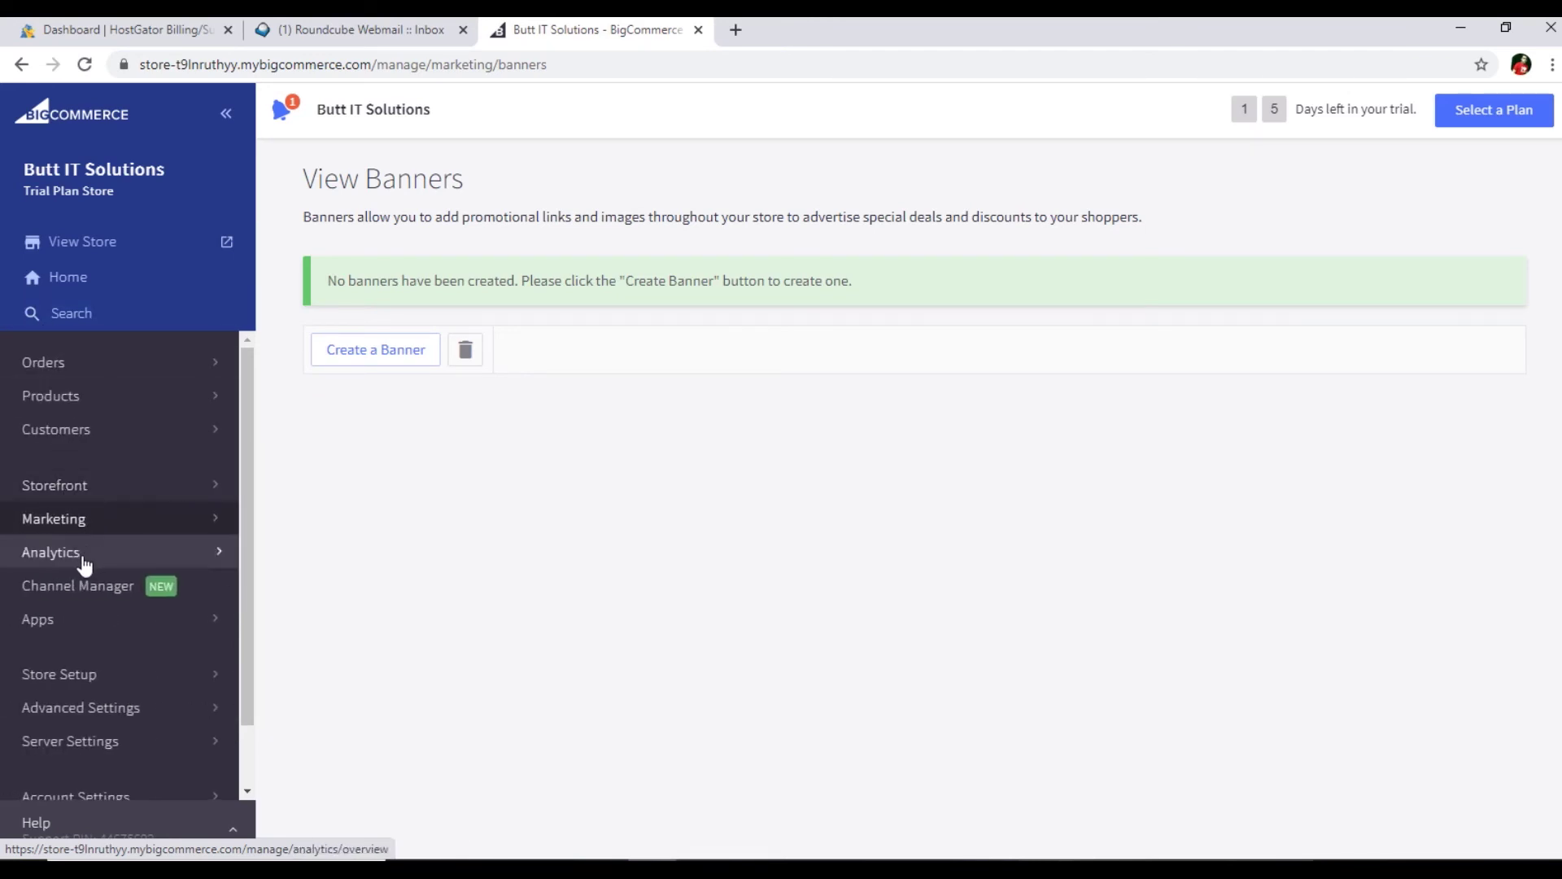
left_click(85, 558)
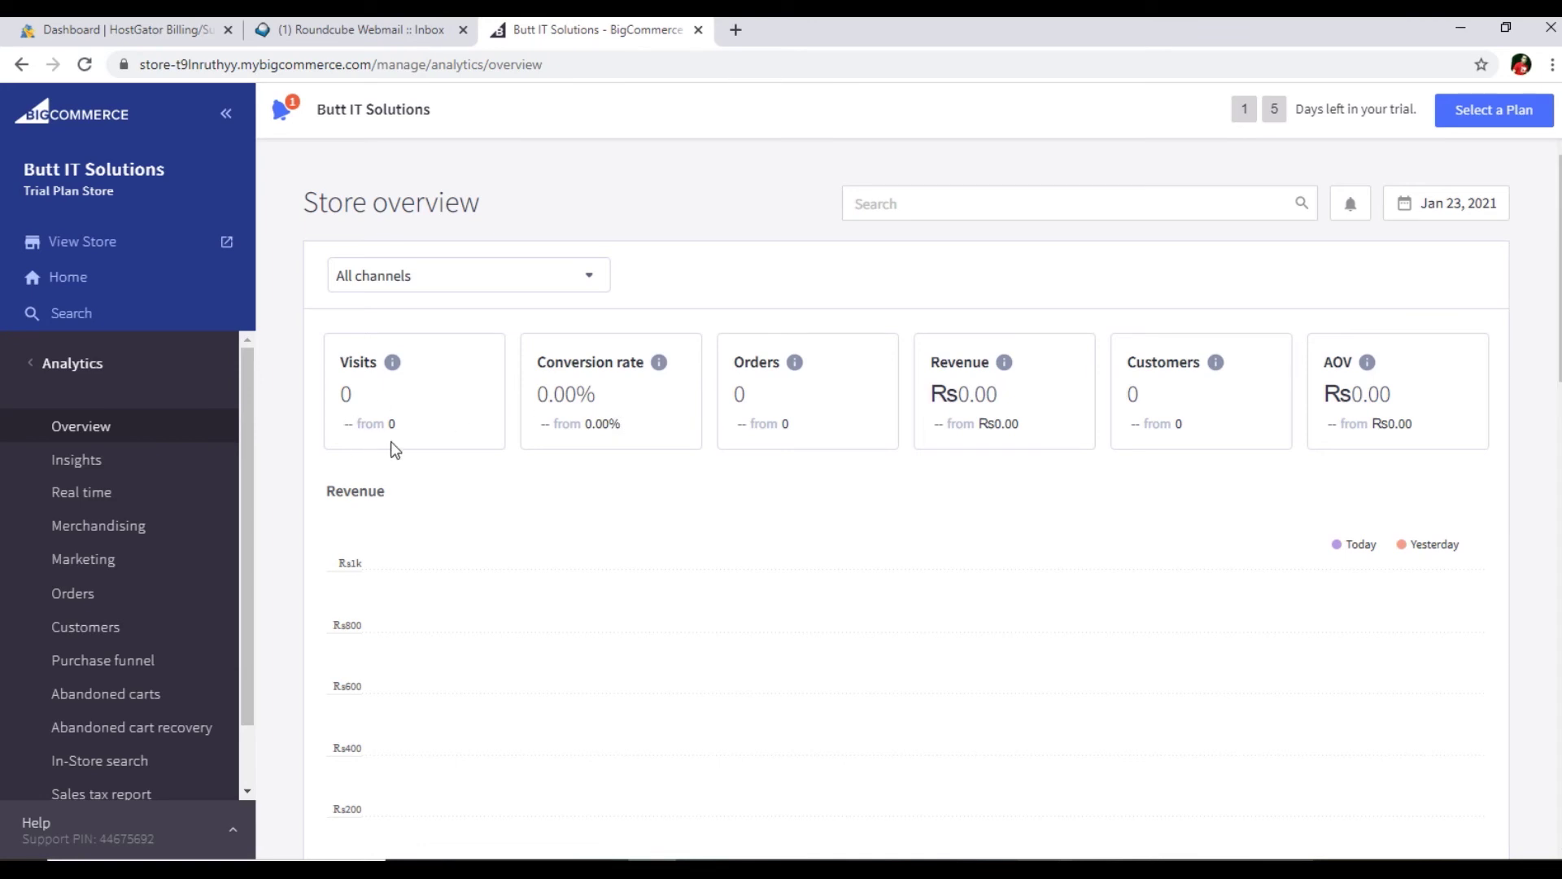
- Return to the main sidebar menu, open View Orders, and launch the storefront in a new tab
left_click(29, 369)
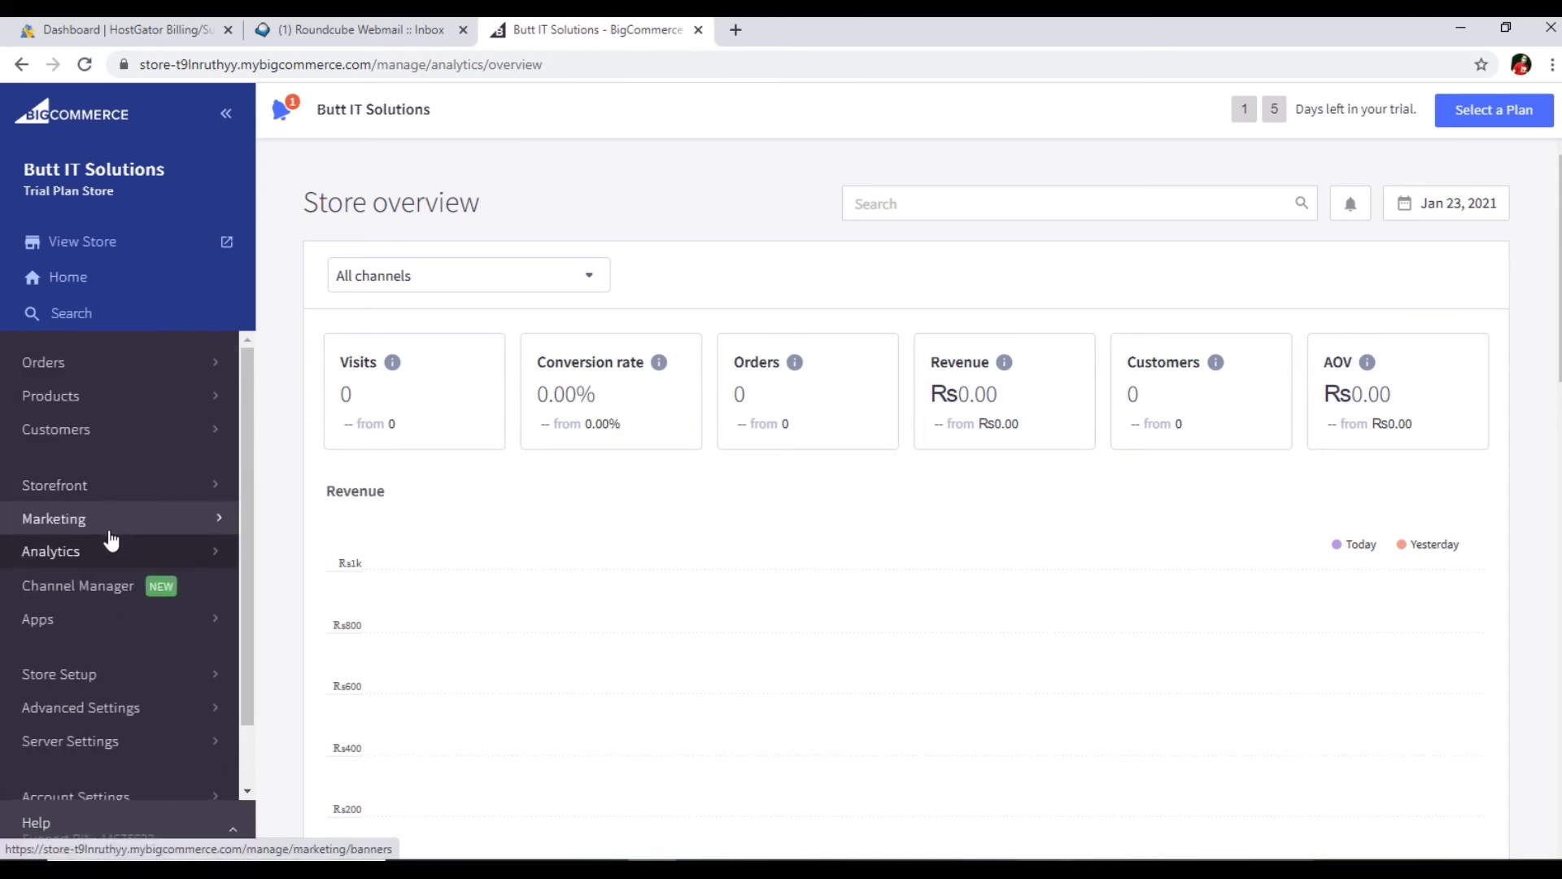
scroll(121, 586, "down", 1)
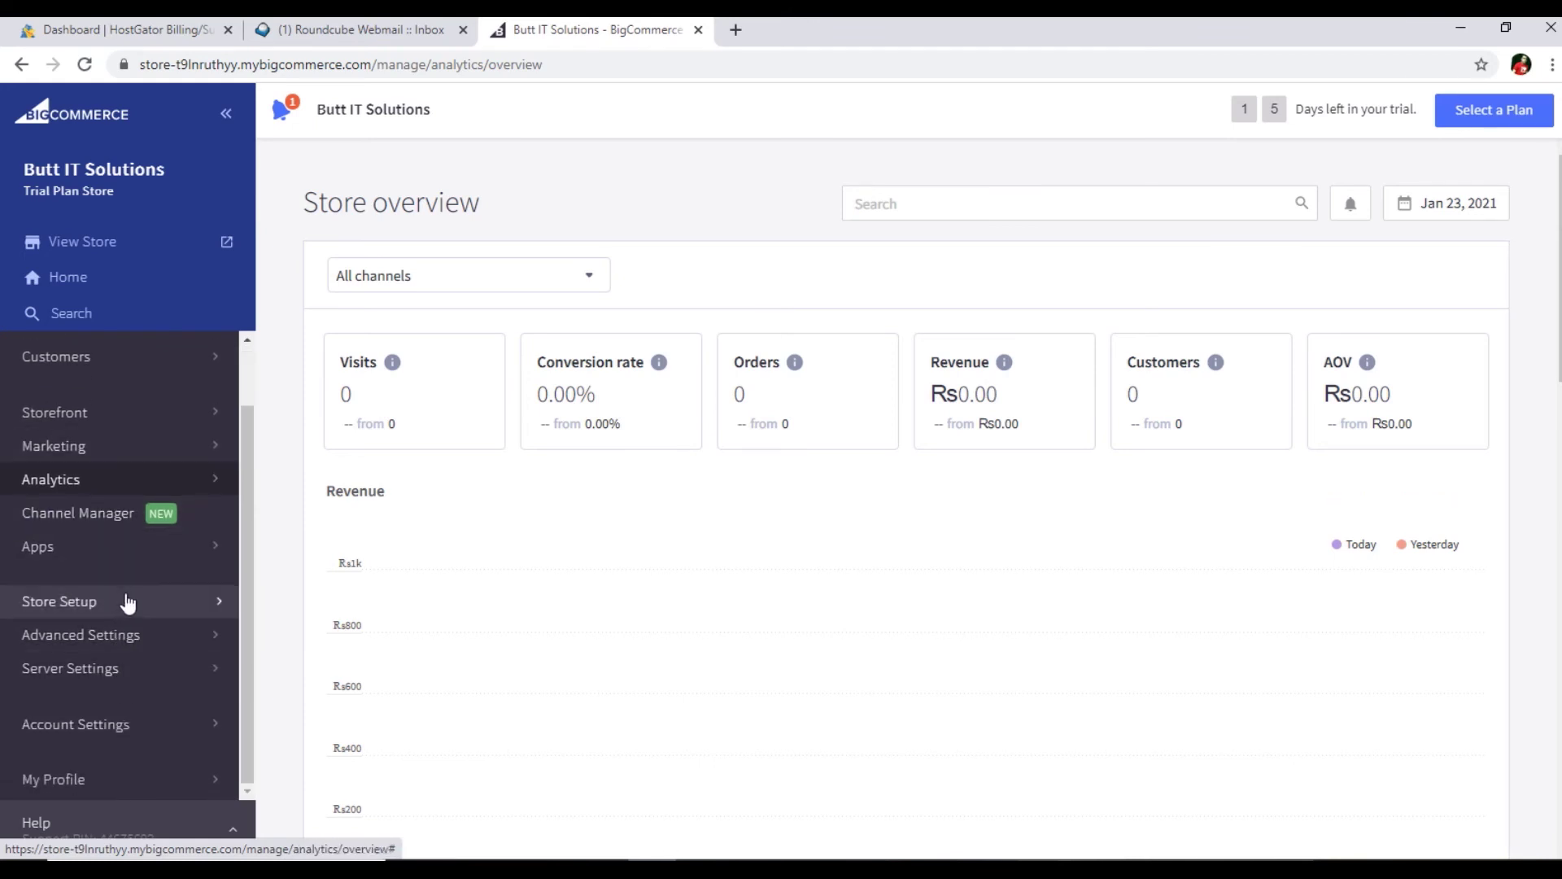
scroll(128, 603, "up", 1)
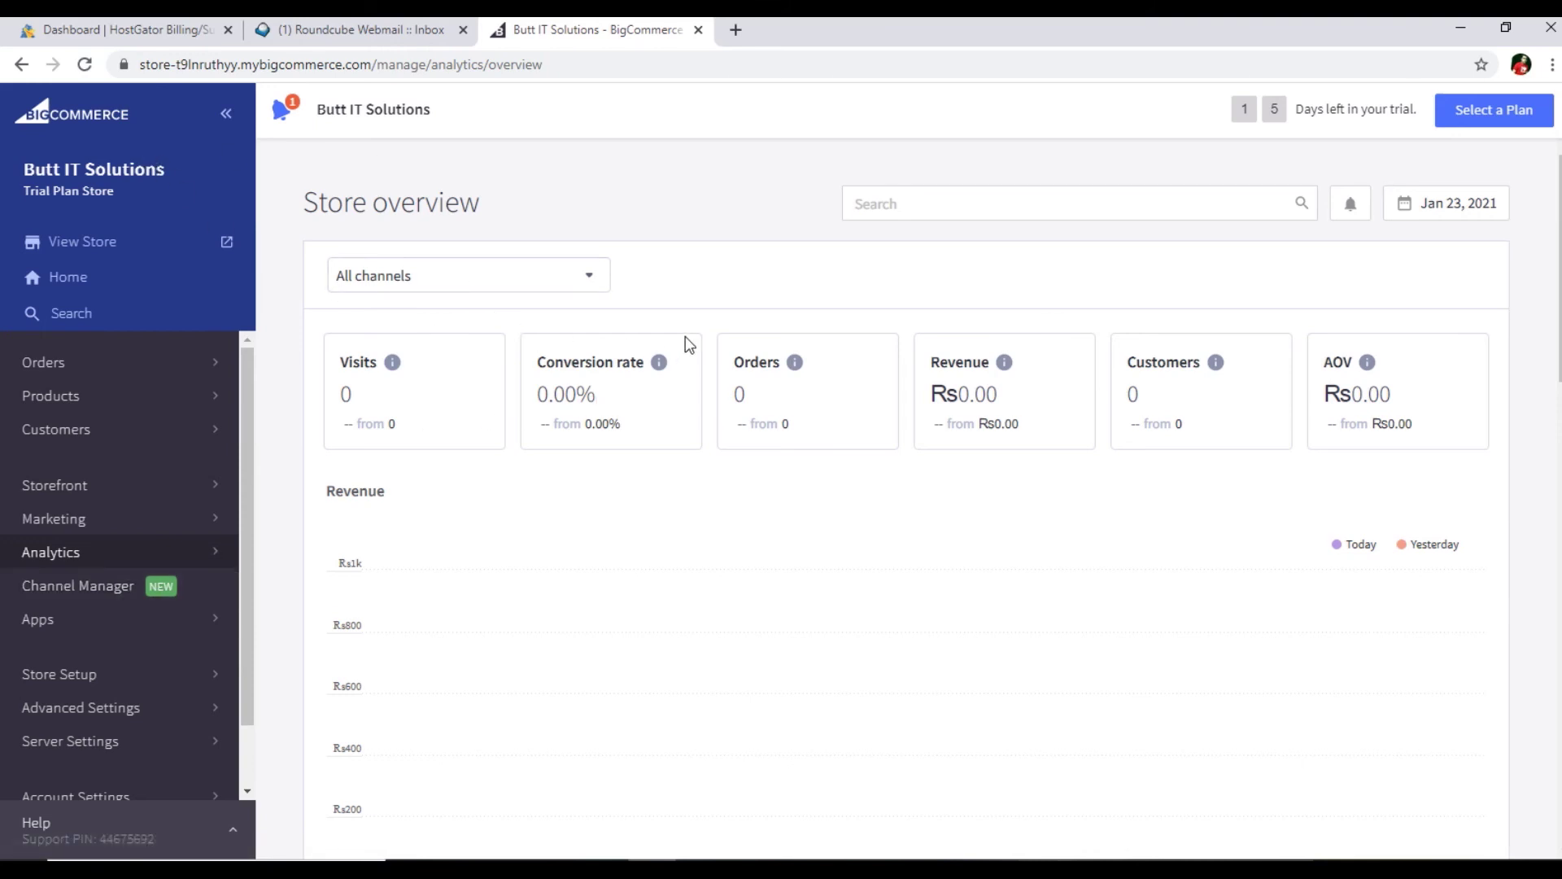
left_click(49, 362)
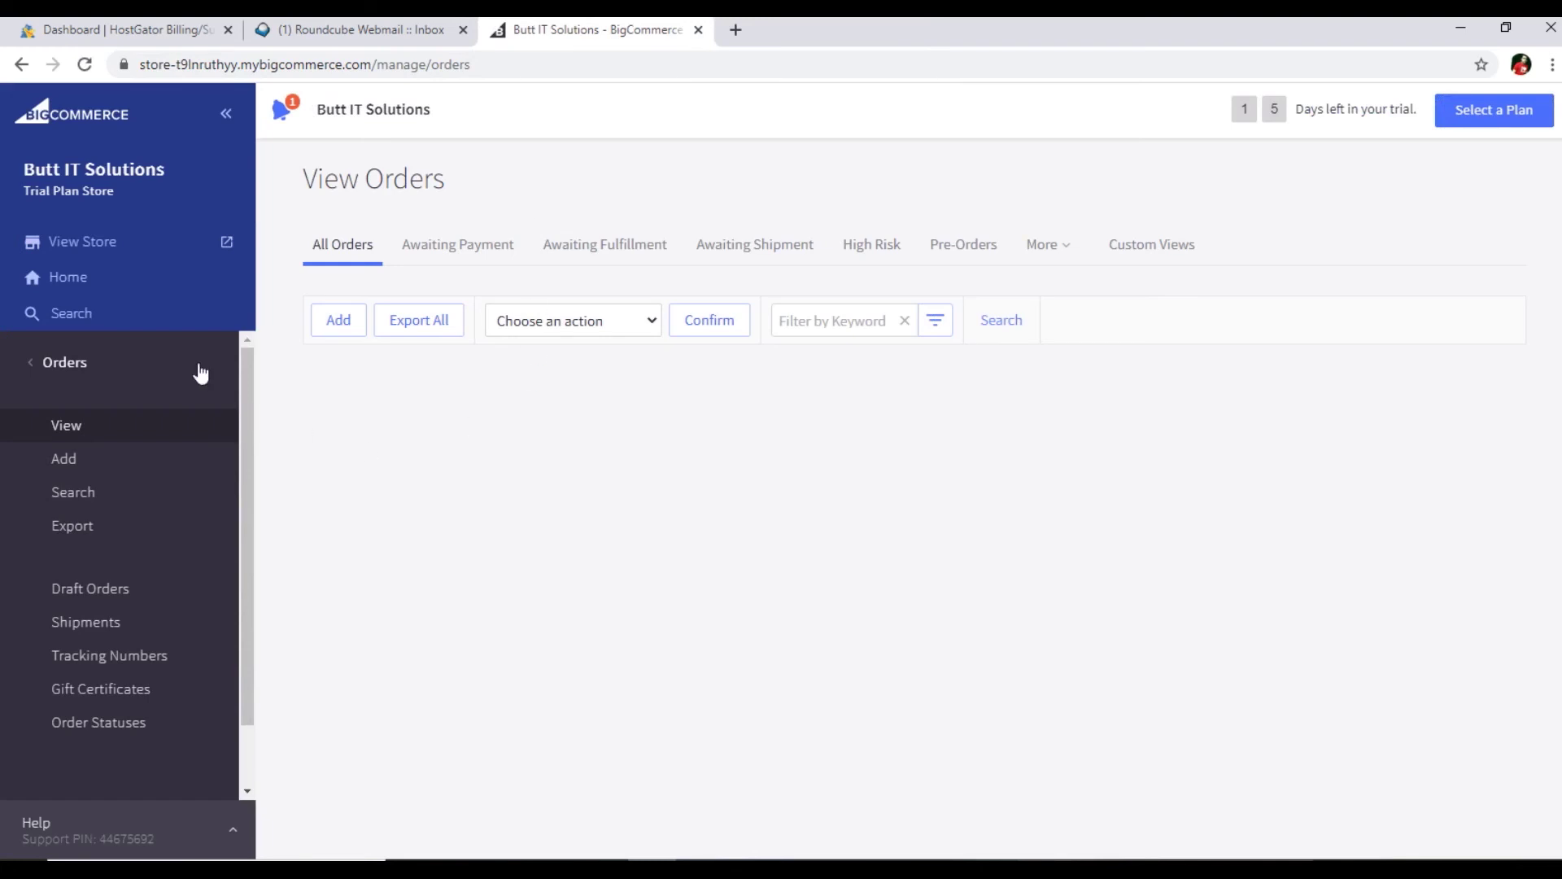
left_click(105, 251)
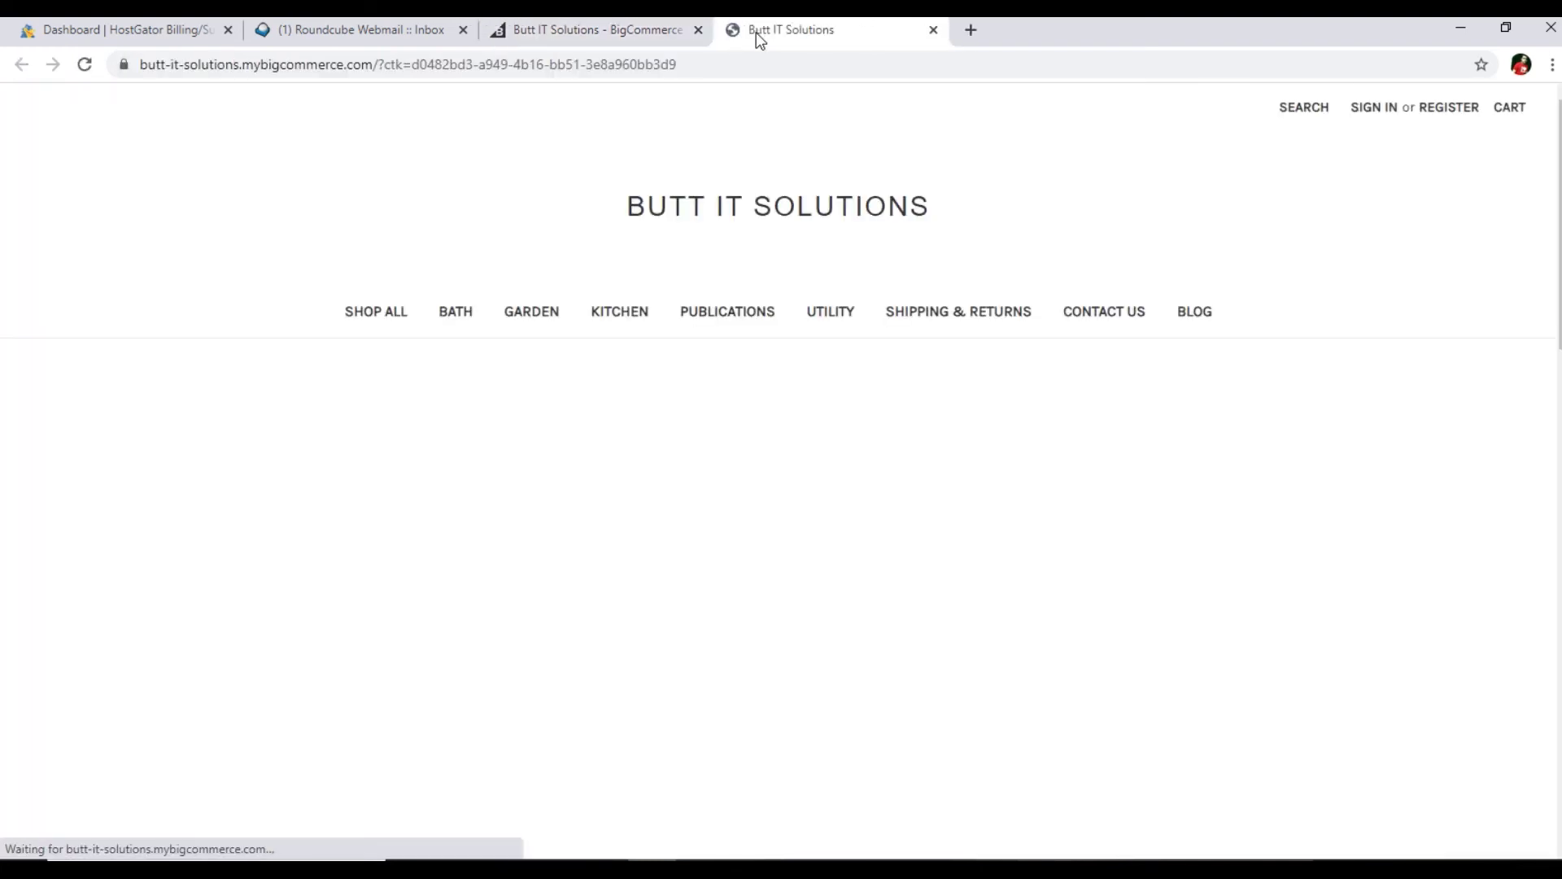
- Scroll the storefront down past its banners and popular products to the footer, then back up
scroll(66, 351, "down", 10)
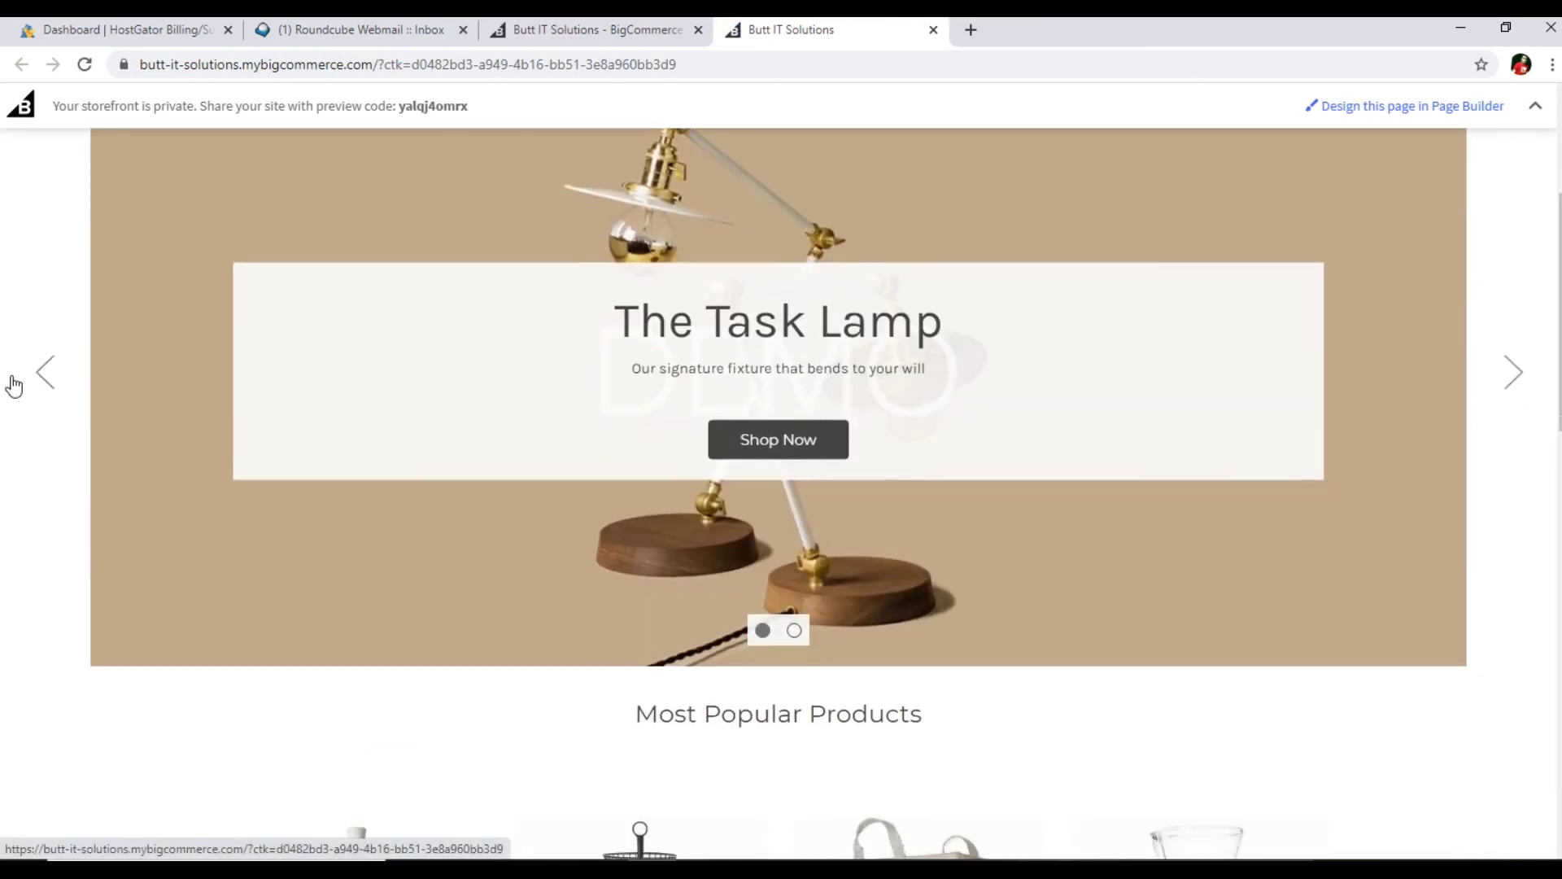
scroll(25, 384, "down", 8)
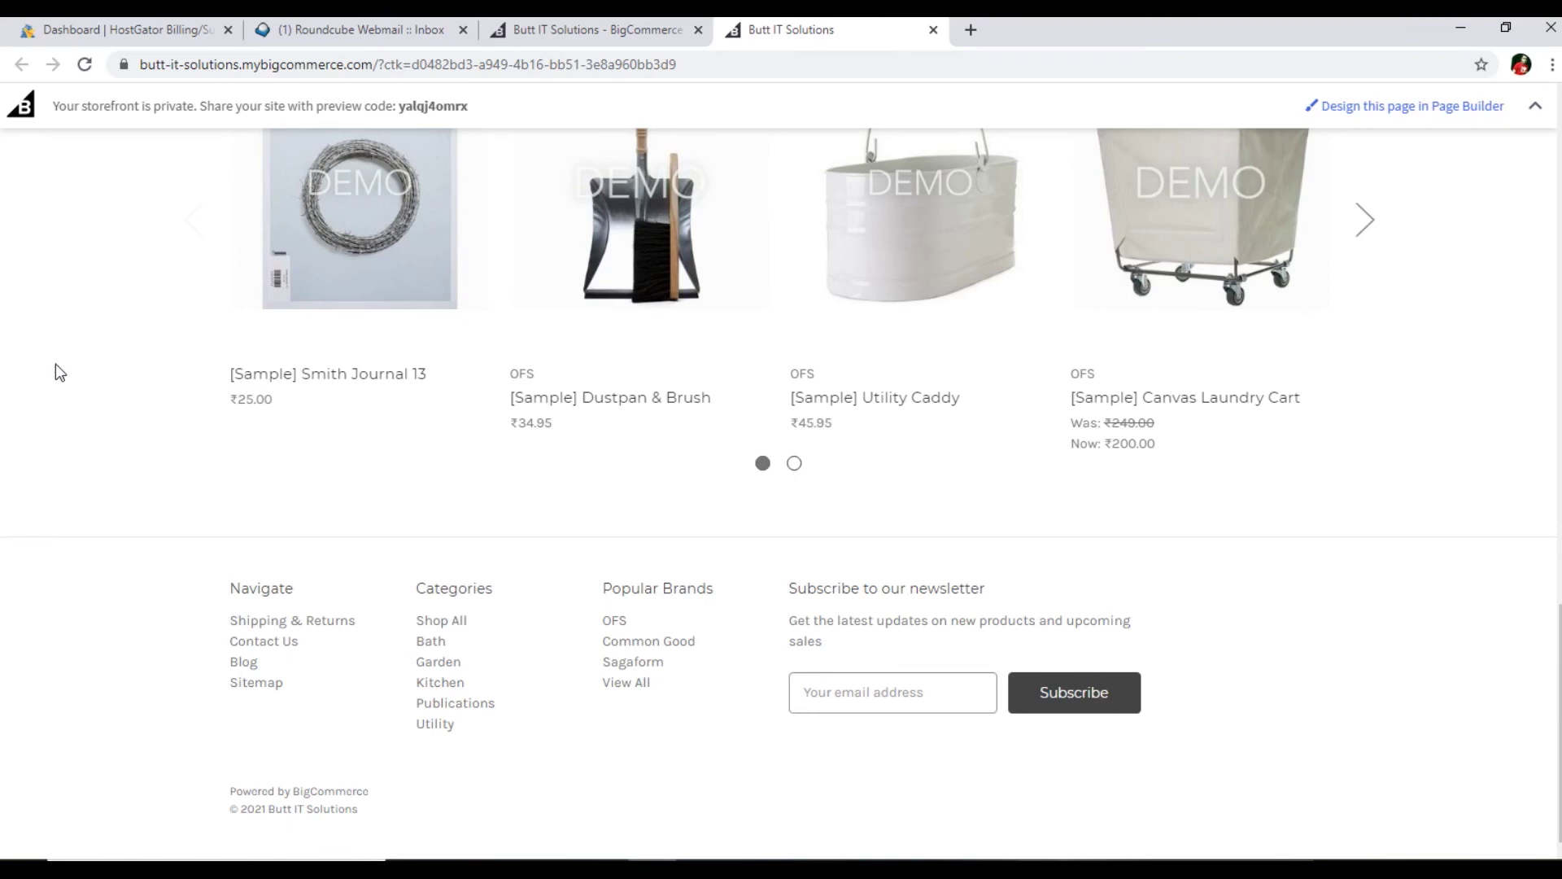
scroll(8, 456, "up", 15)
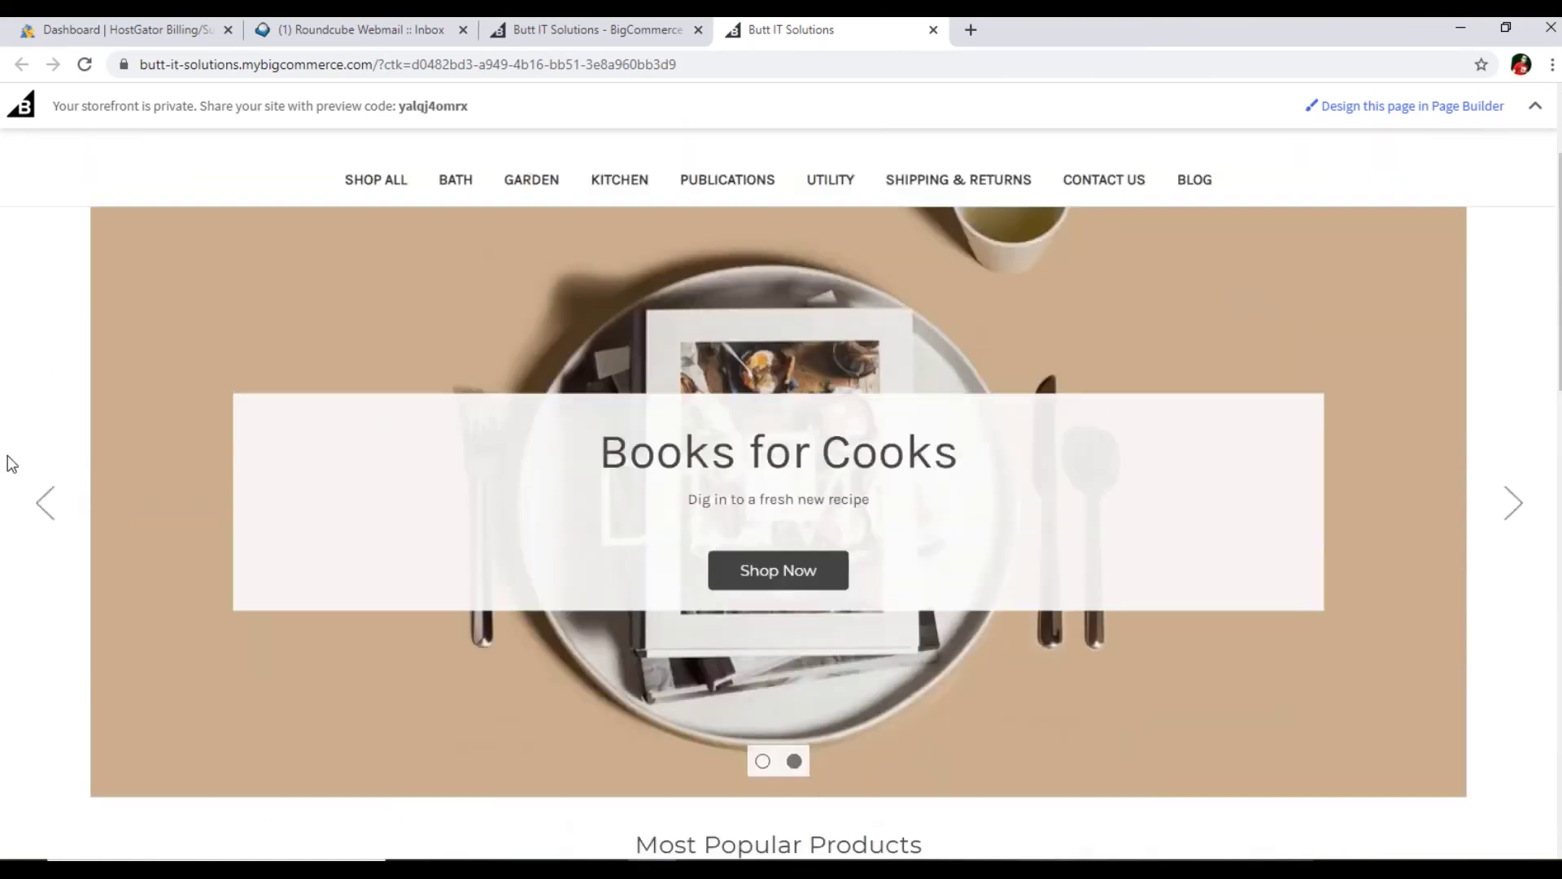
scroll(7, 456, "up", 2)
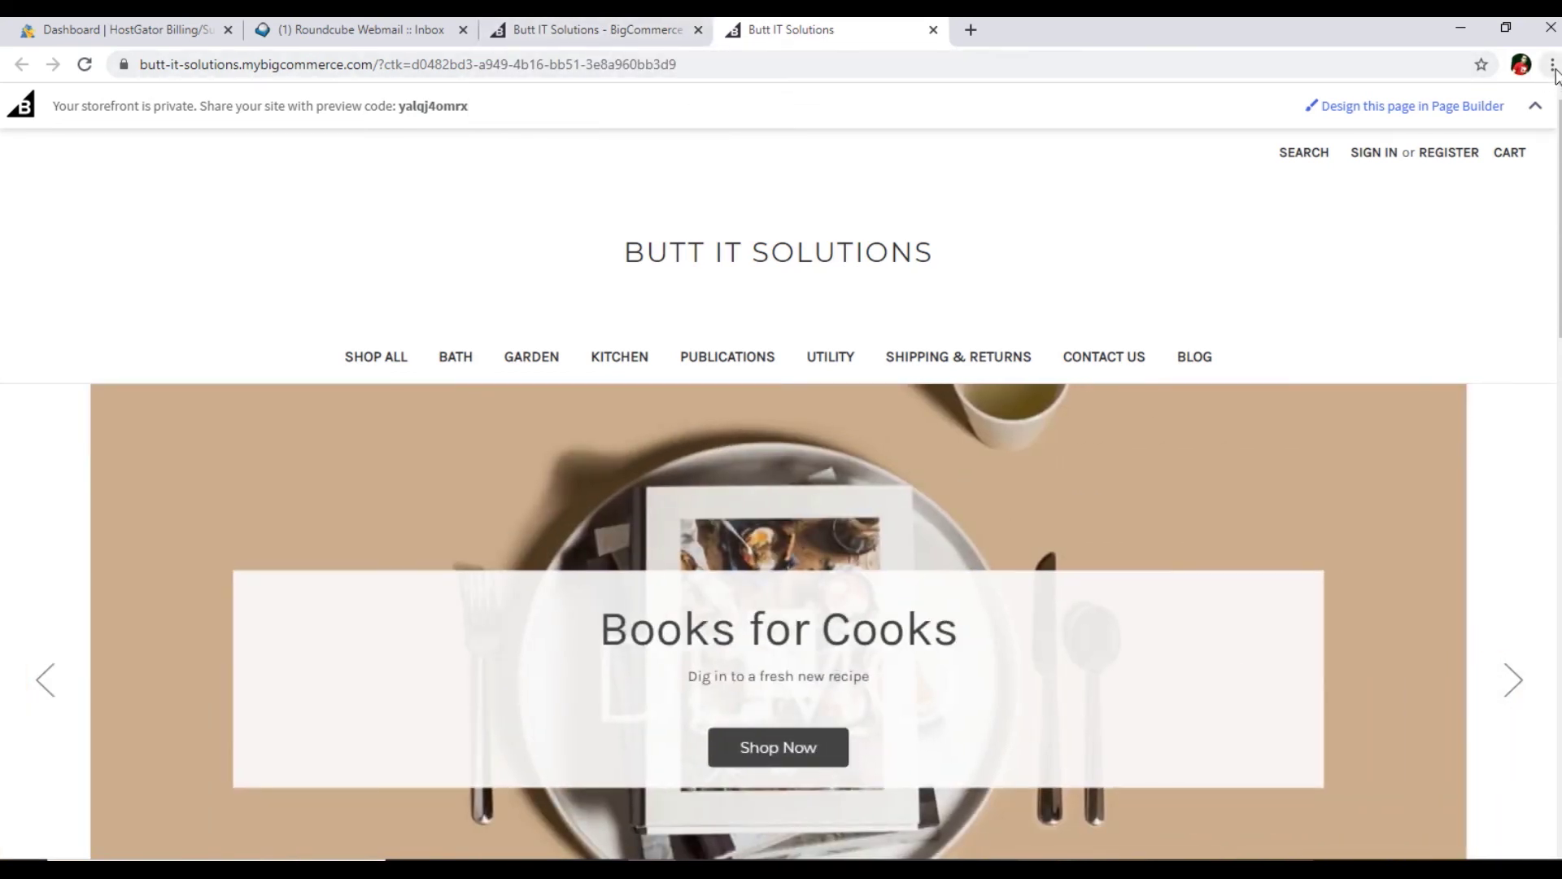
left_click(1551, 65)
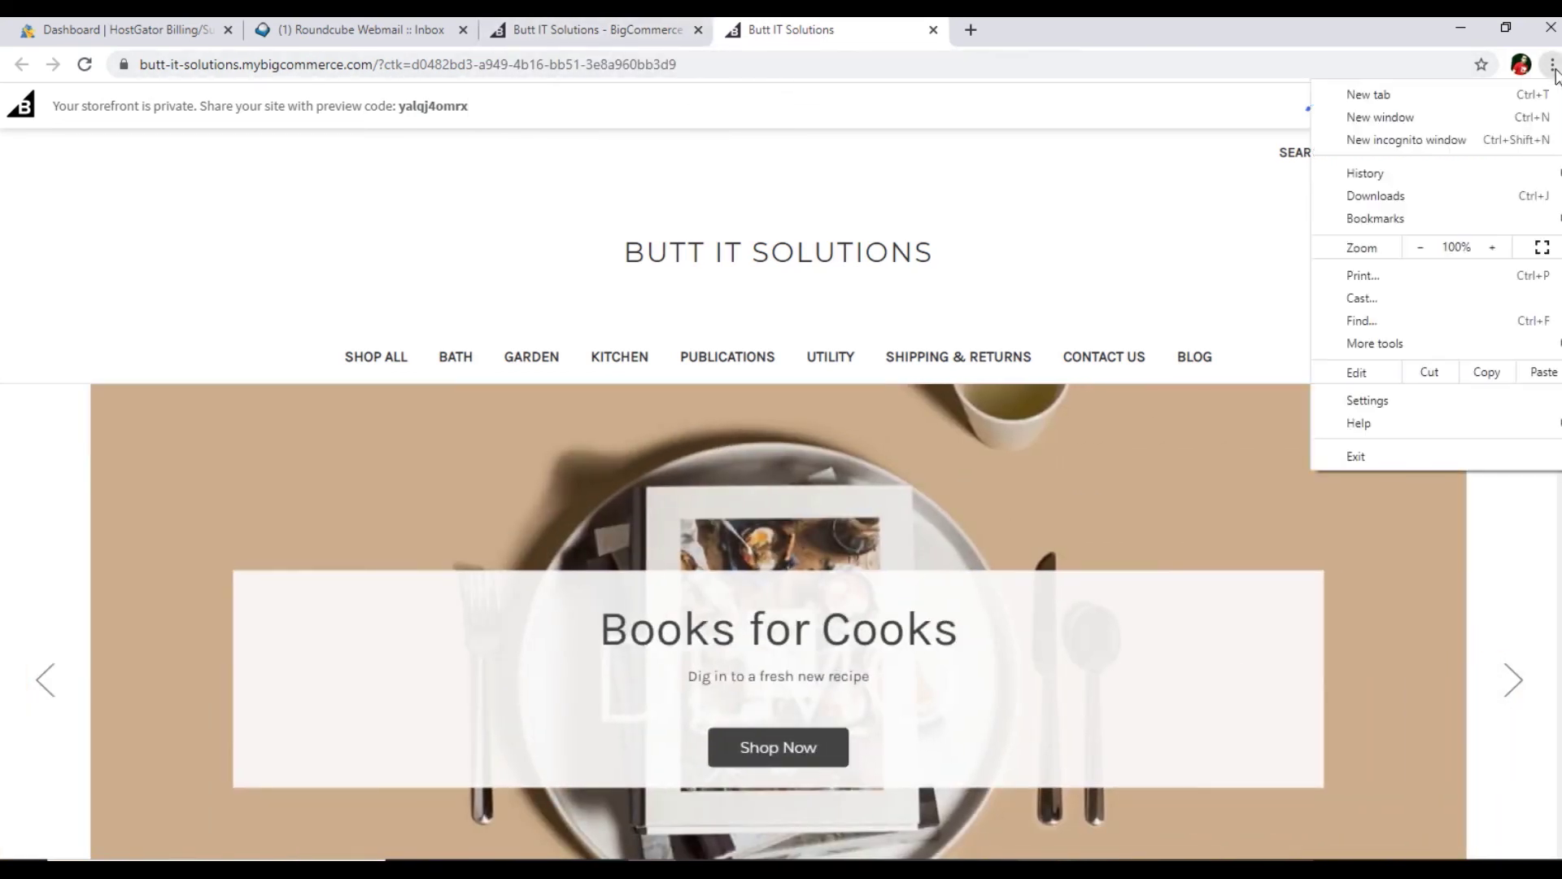
- Open a new incognito window and load the storefront's address there
left_click(1406, 140)
key("alt+Tab")
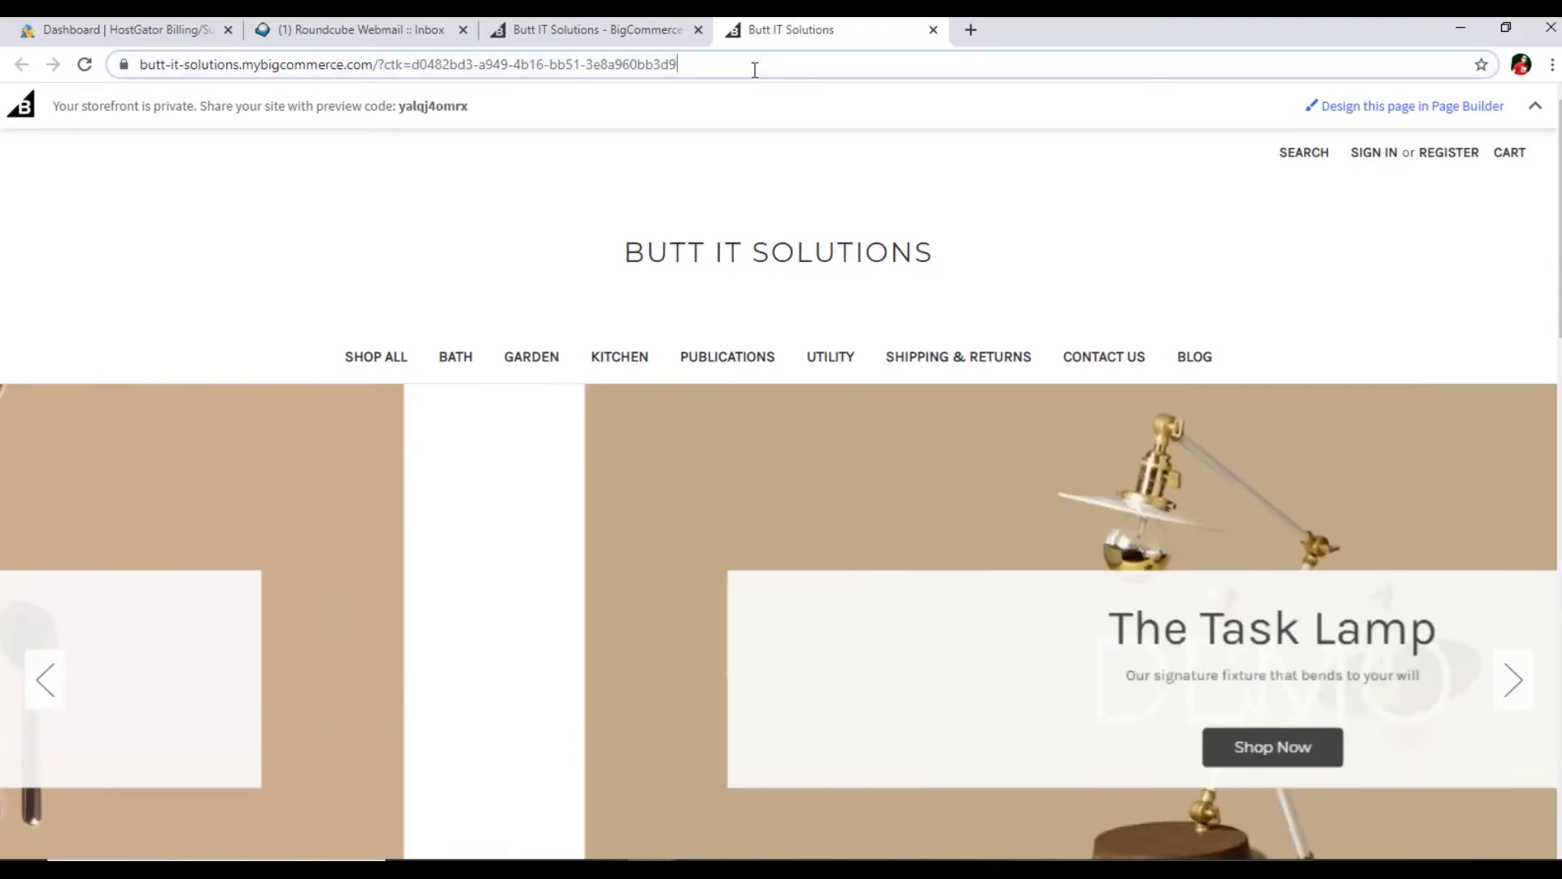
left_click(753, 65)
key("ctrl+c")
key("alt+Tab")
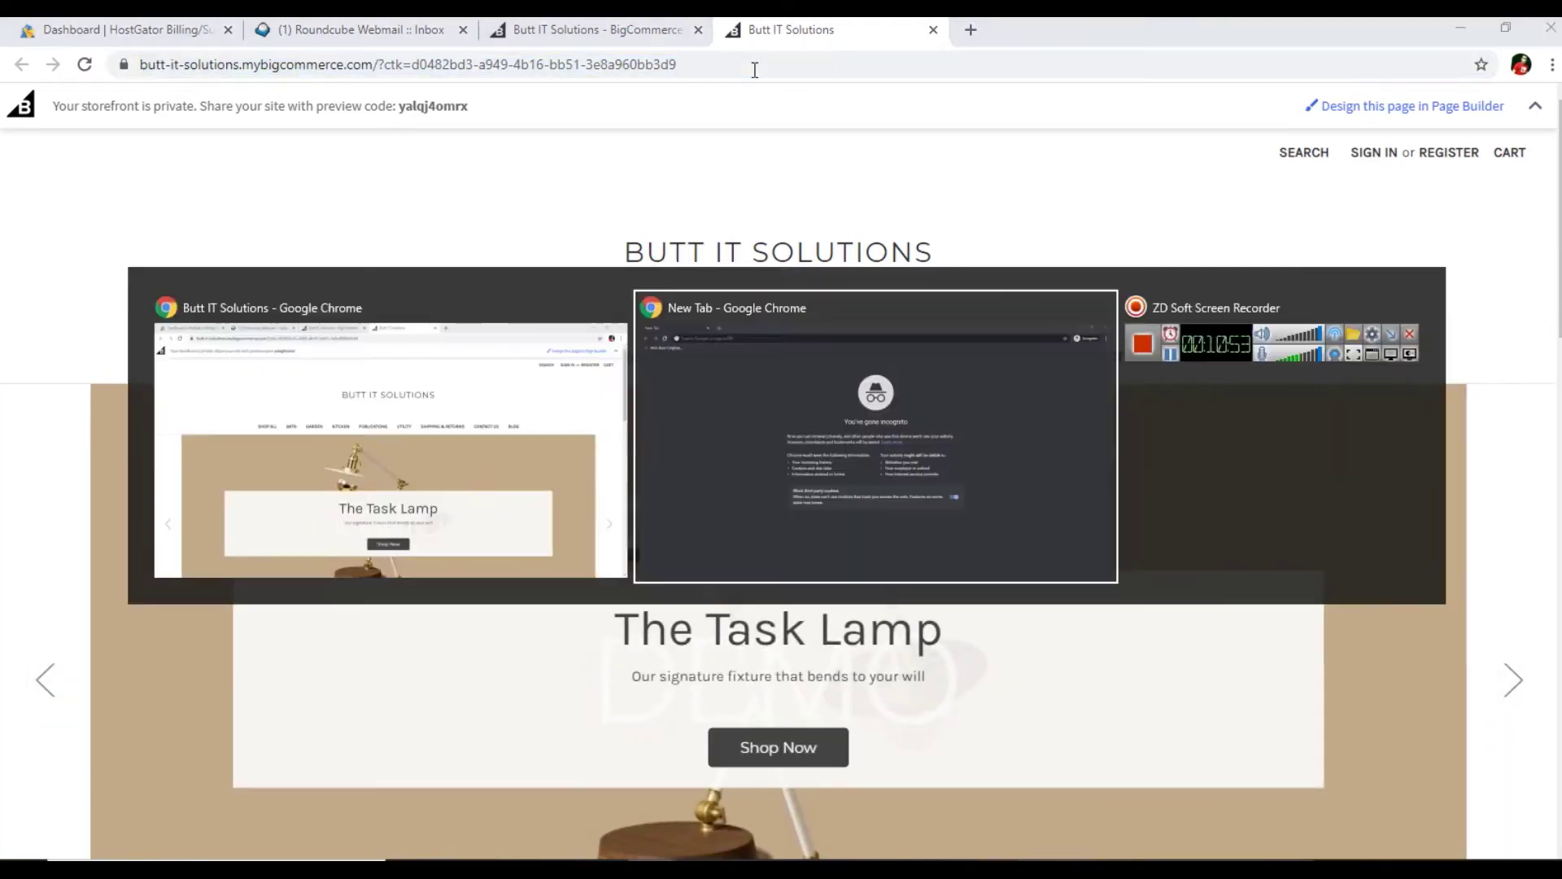
key("ctrl+v")
key("Return")
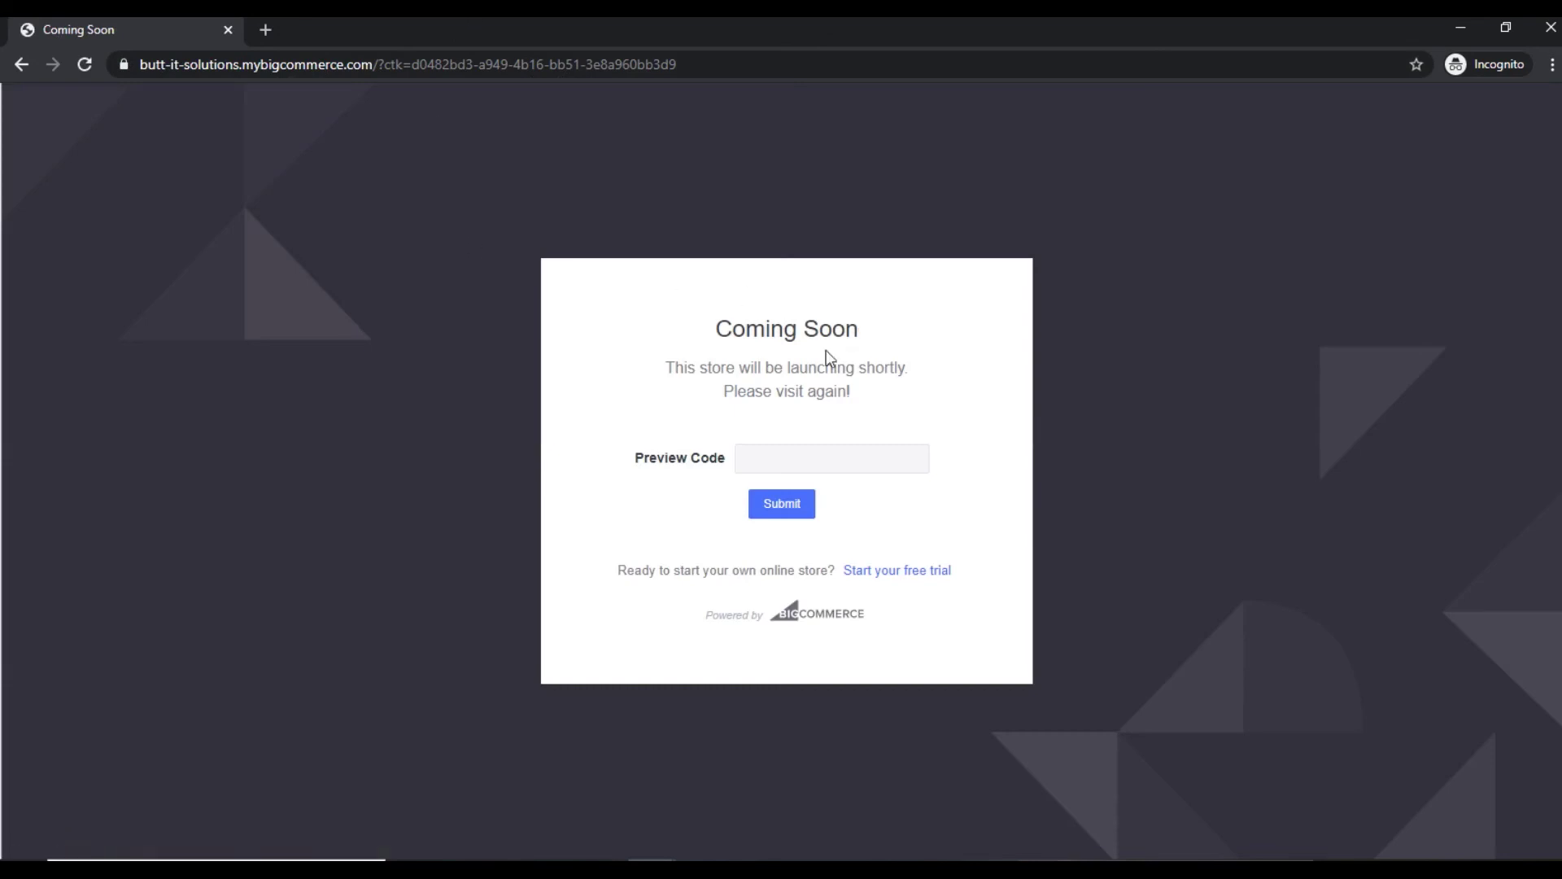
- Submit the copied preview code on the Coming Soon page, then return to the admin tab
key("alt+Tab")
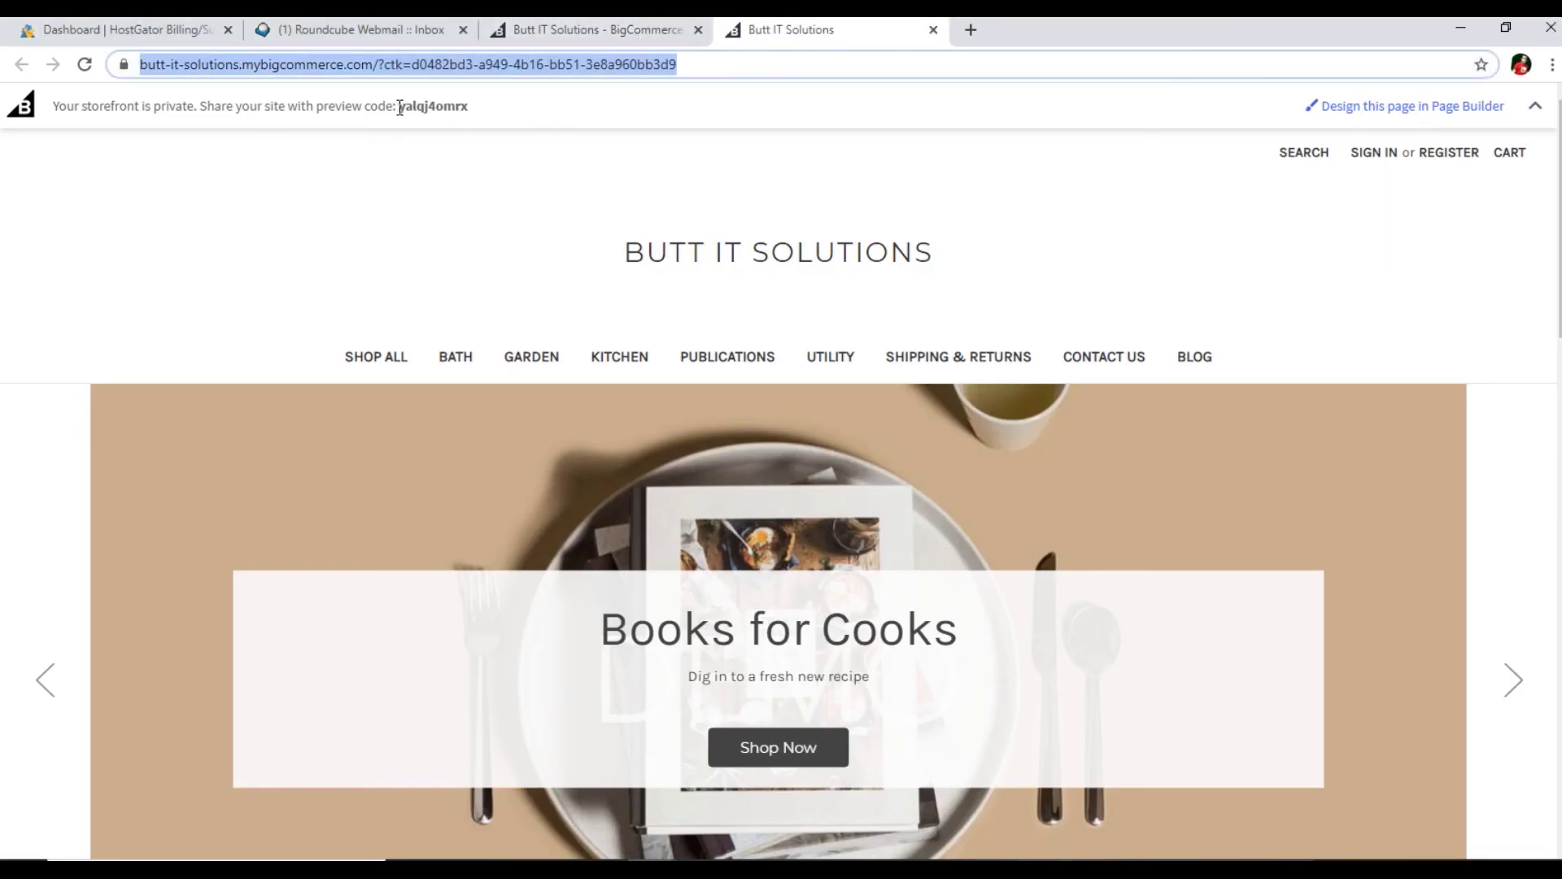
left_click_drag(399, 107, 469, 114)
key("ctrl+c")
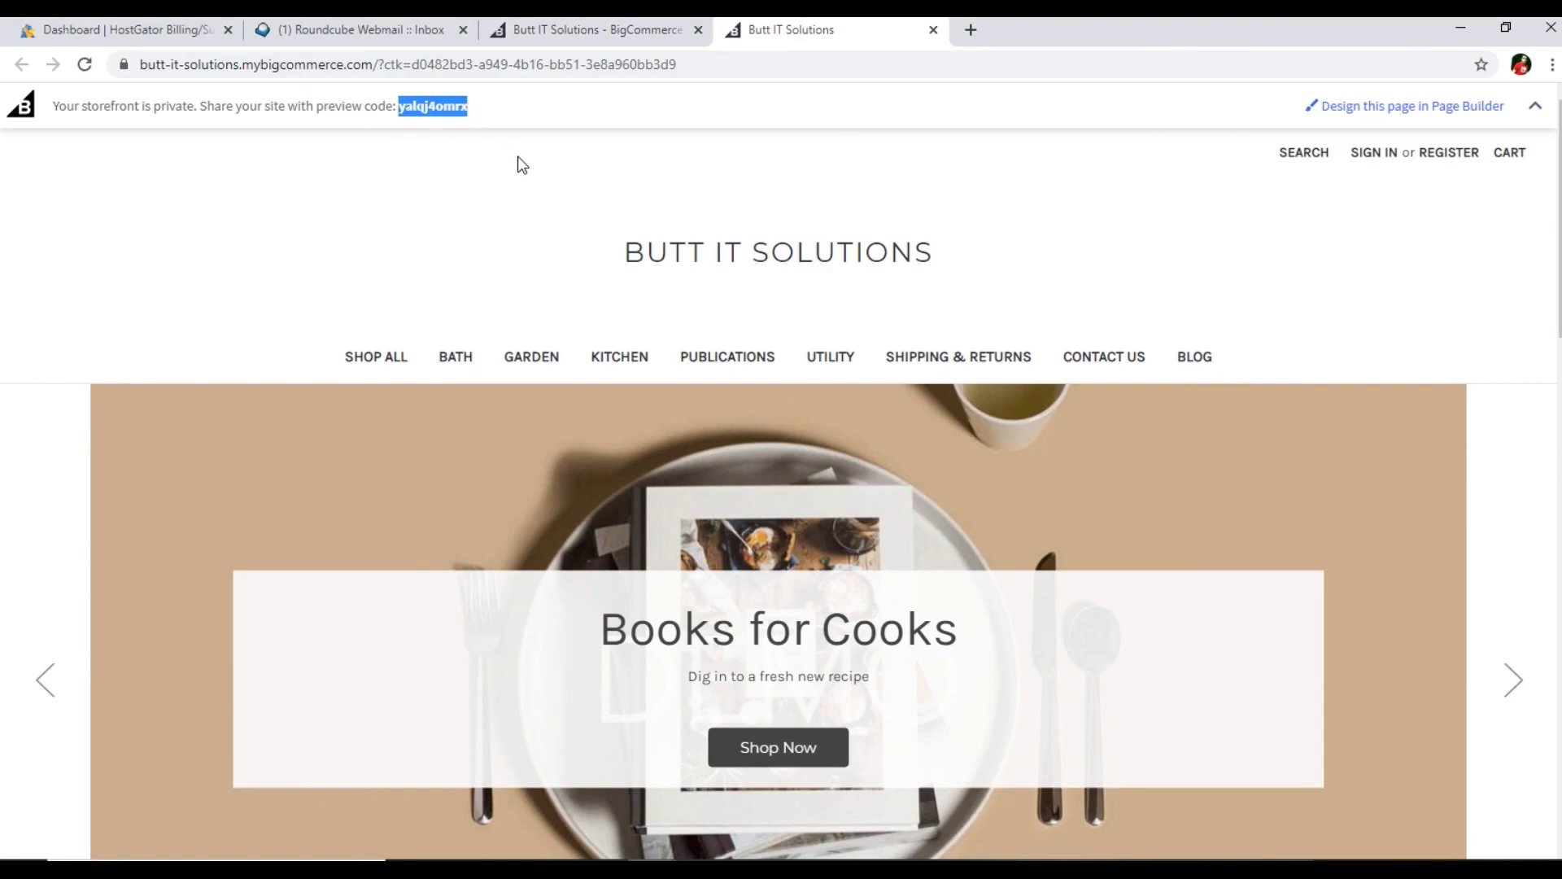
key("alt+Tab")
left_click(849, 459)
key("ctrl+v")
left_click(778, 505)
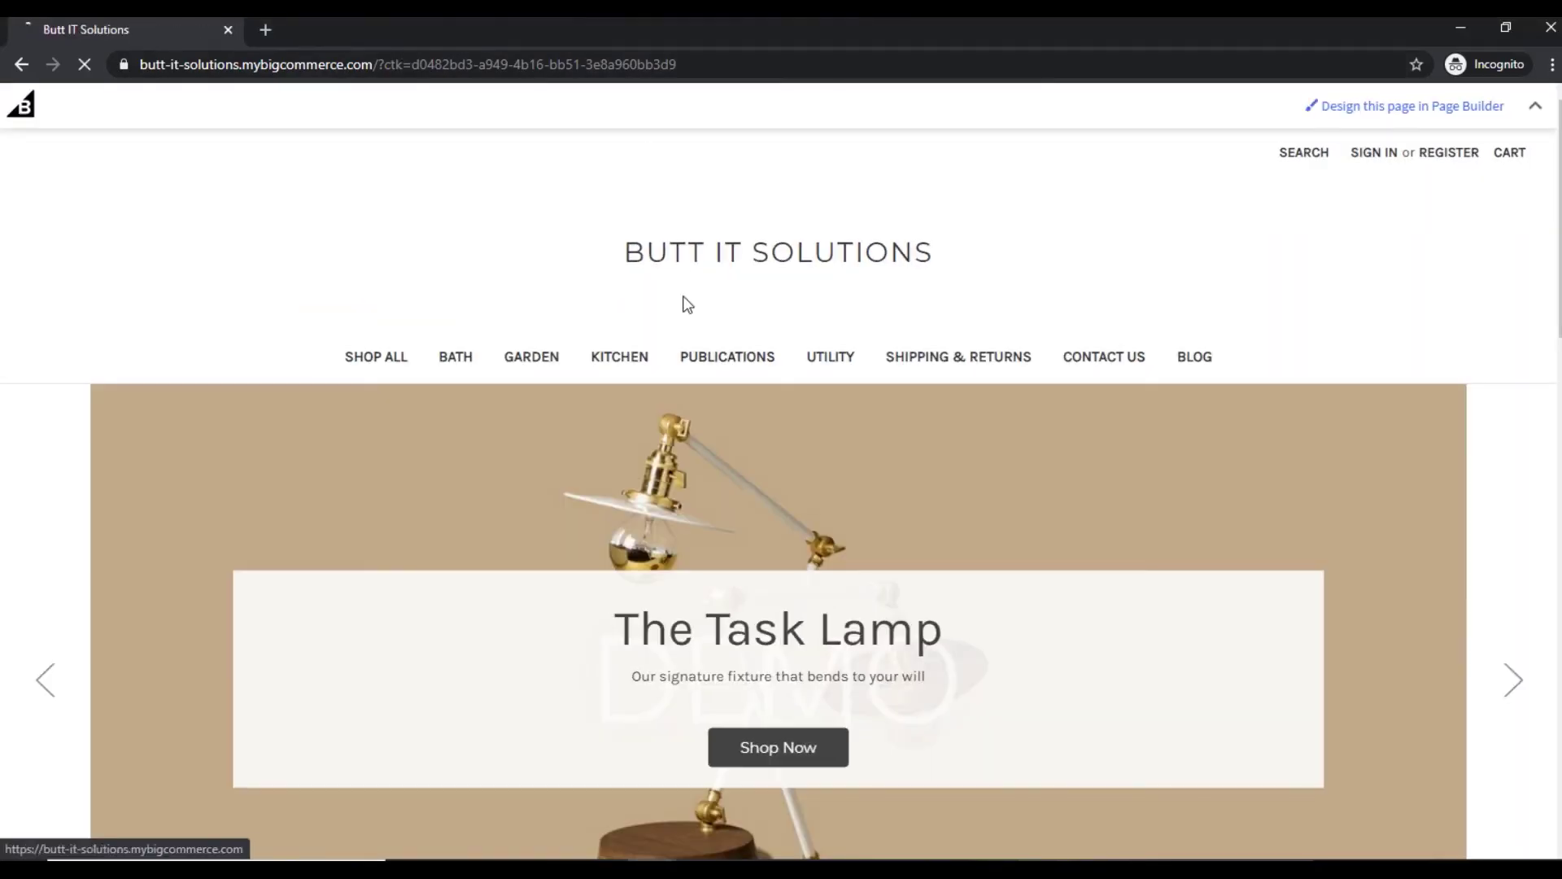
key("alt+Tab")
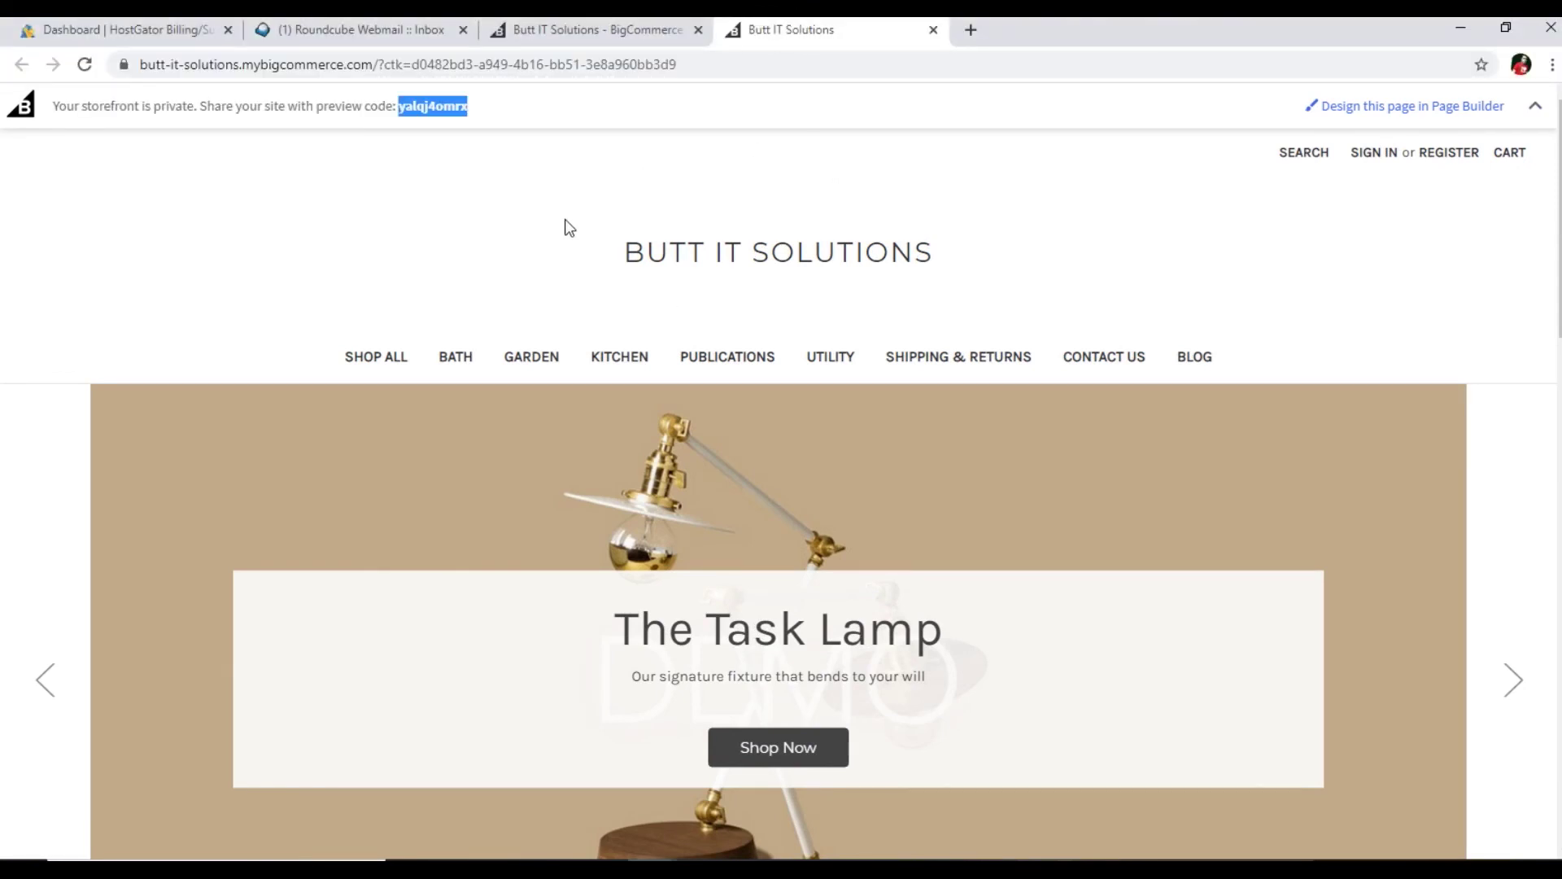
left_click(406, 121)
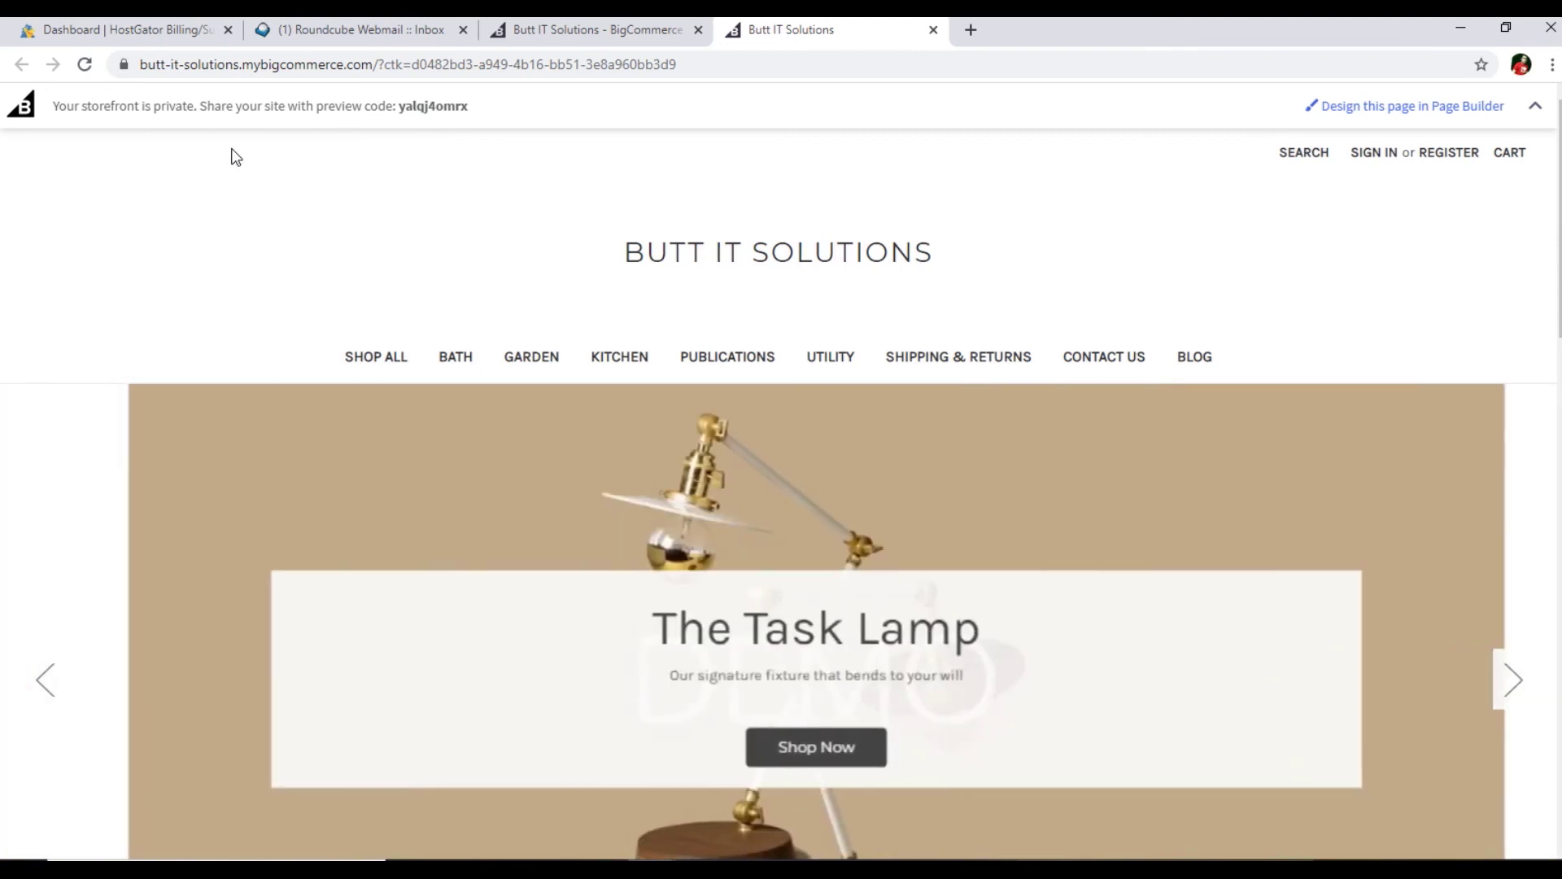
left_click(647, 29)
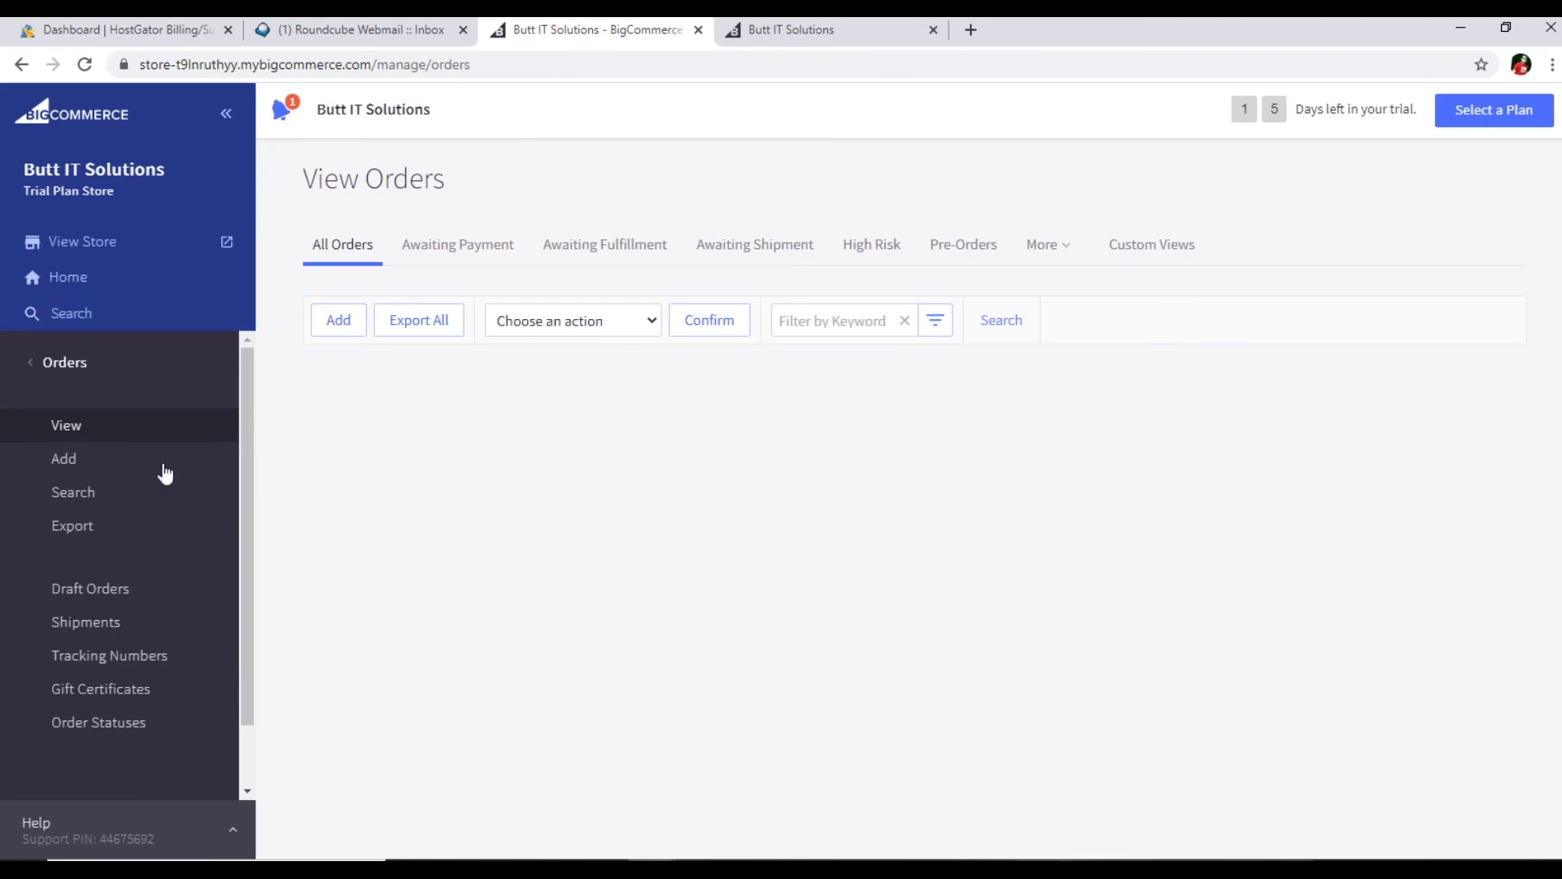
- Bring the sidebar back from Orders to the main admin section list
left_click(41, 374)
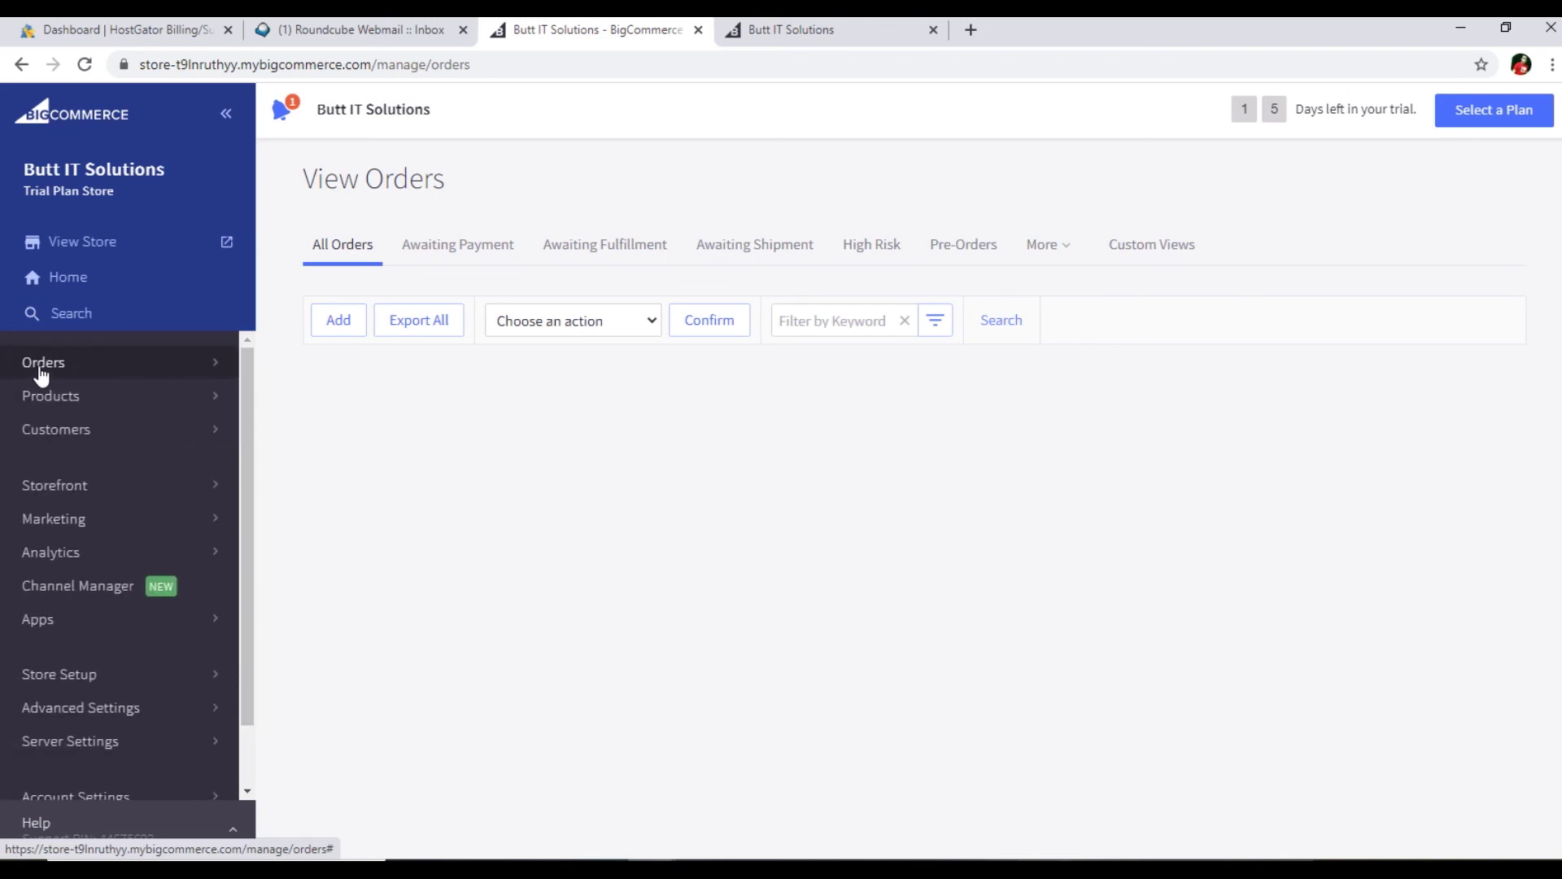